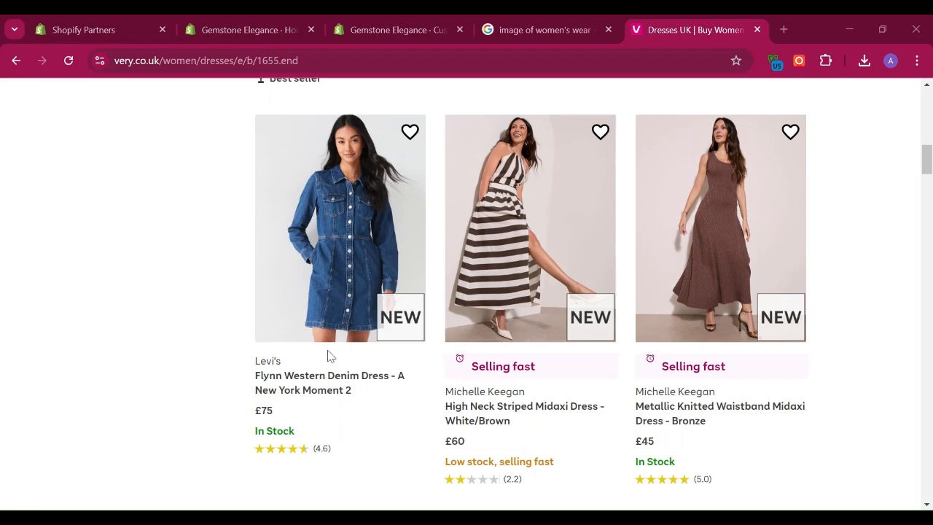
Step: Switch to the Gemstone Elegance store admin and start adding a new product from its product list
{"action": "left_click", "coordinate": [390, 29]}
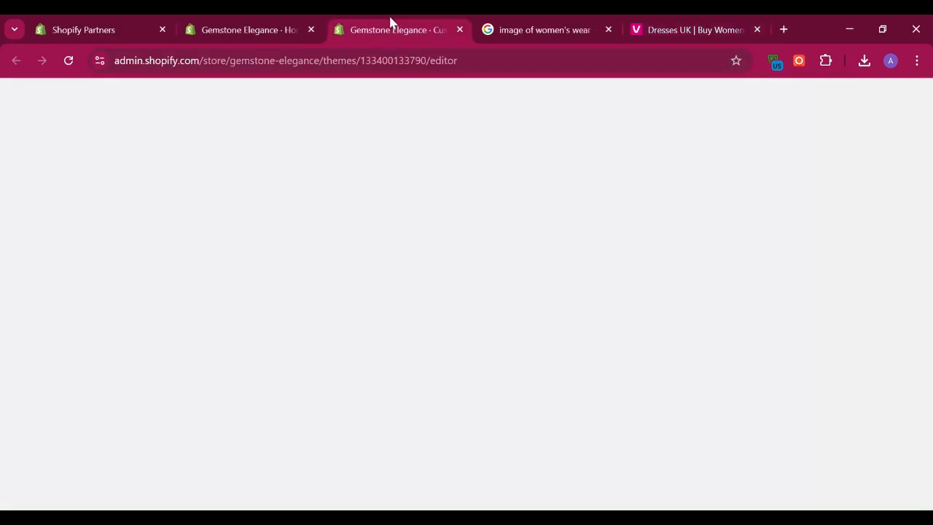
{"action": "left_click", "coordinate": [255, 29]}
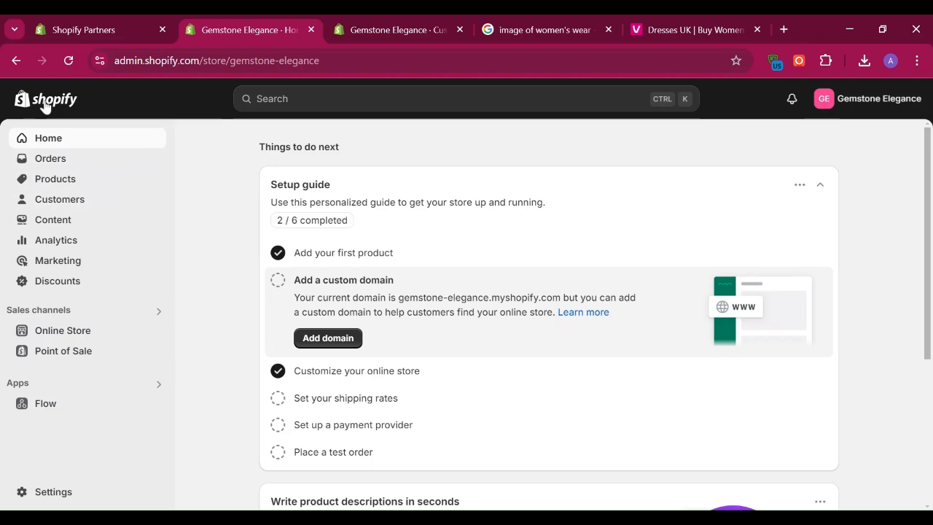
{"action": "left_click", "coordinate": [22, 186]}
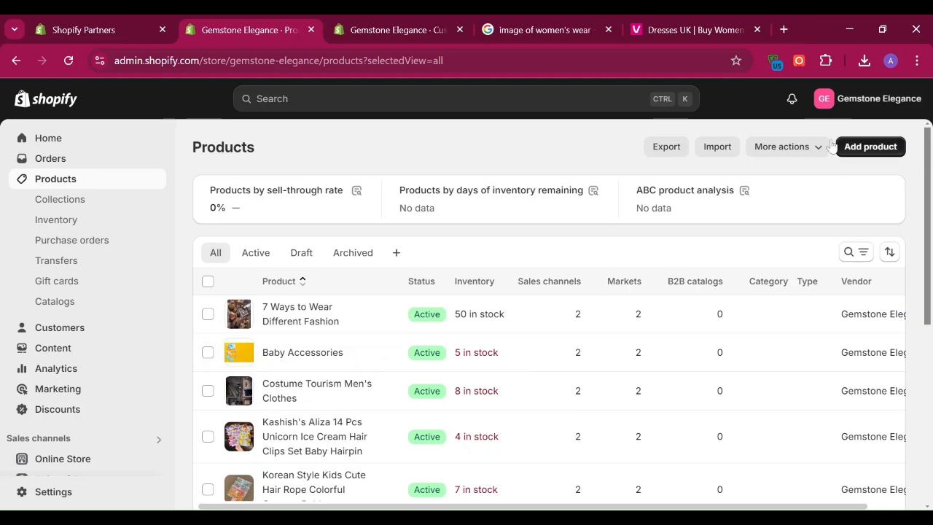
{"action": "left_click", "coordinate": [871, 148]}
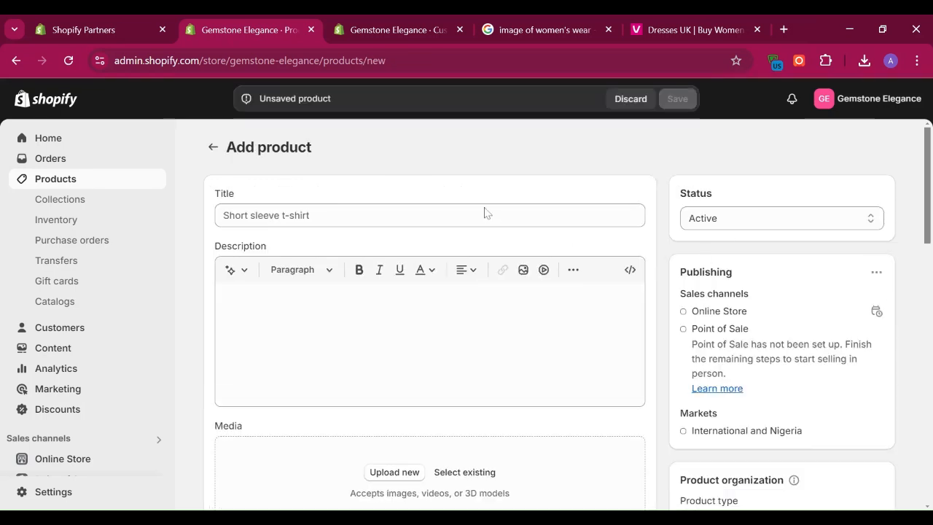
Step: Look through the blank product form from the title and media through pricing, inventory and shipping to the variants
{"action": "left_click_drag", "start_coordinate": [928, 173], "coordinate": [927, 142]}
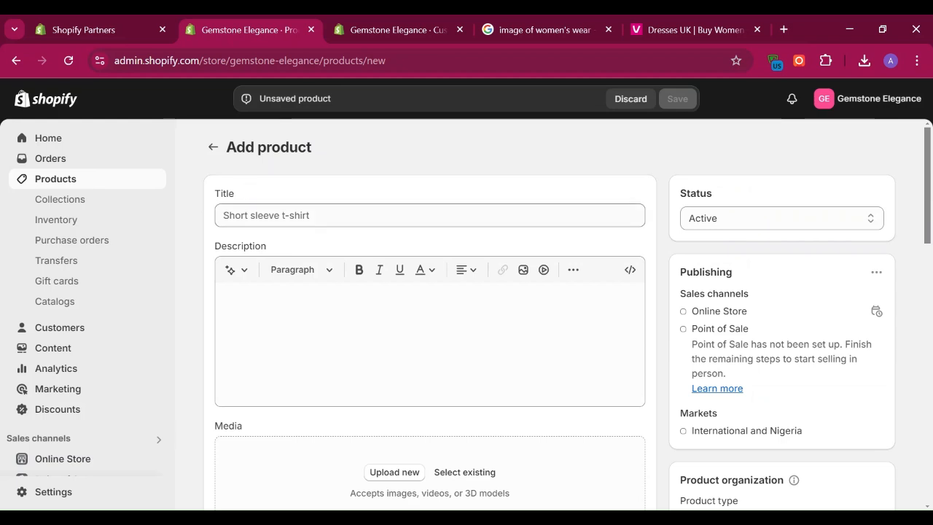
{"action": "left_click", "coordinate": [266, 215]}
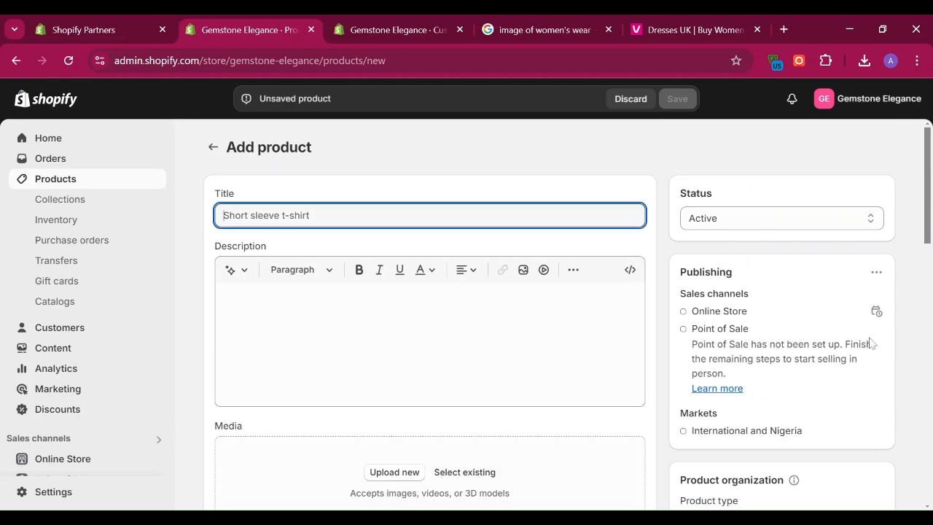
{"action": "left_click_drag", "start_coordinate": [929, 200], "coordinate": [929, 241]}
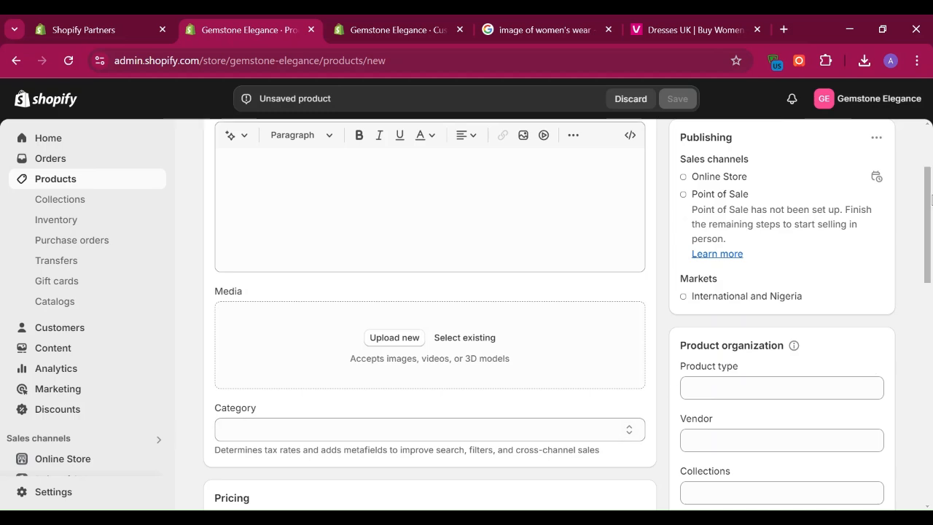
{"action": "triple_click", "coordinate": [931, 245]}
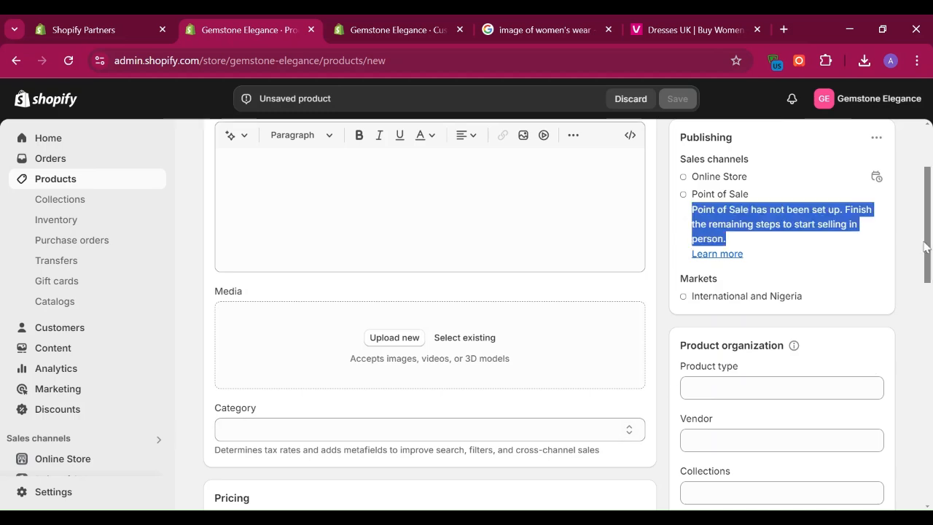
{"action": "left_click_drag", "start_coordinate": [930, 245], "coordinate": [918, 315]}
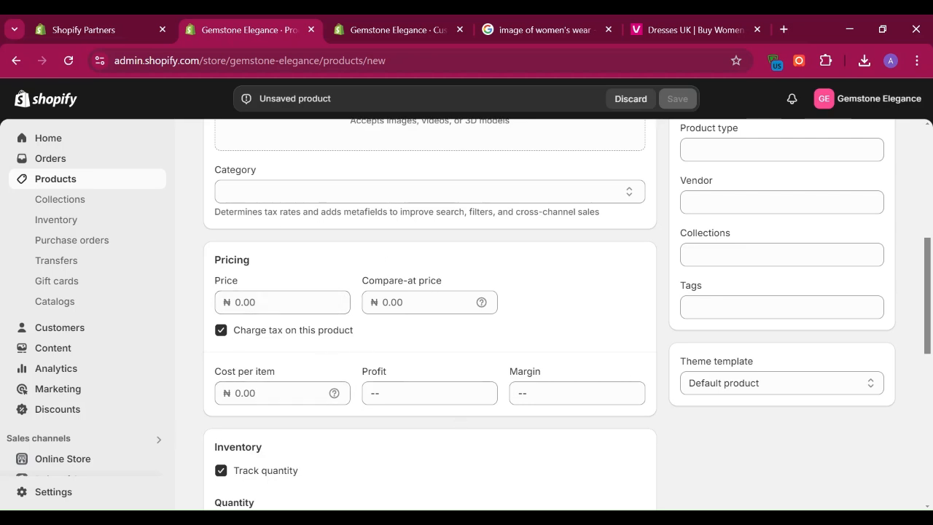
{"action": "left_click_drag", "start_coordinate": [929, 287], "coordinate": [922, 354]}
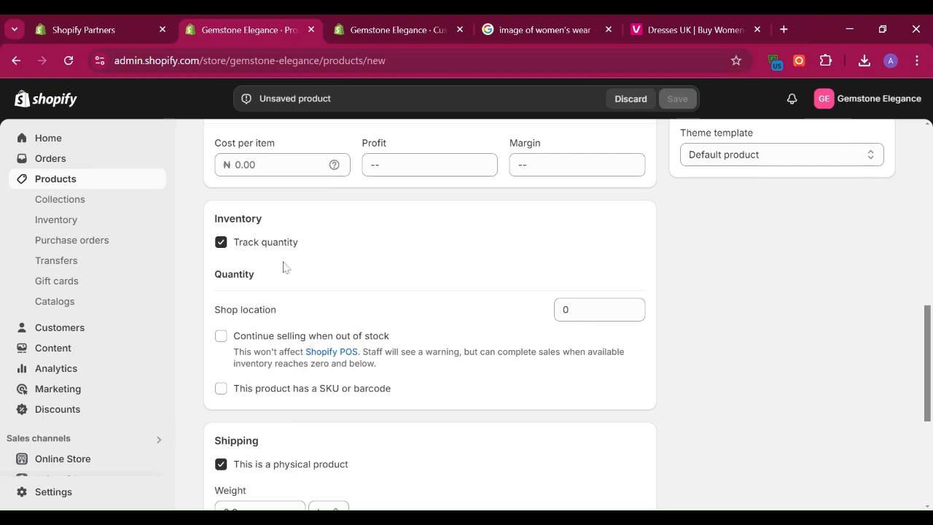
{"action": "scroll", "coordinate": [437, 389], "scroll_direction": "down", "scroll_amount": 2}
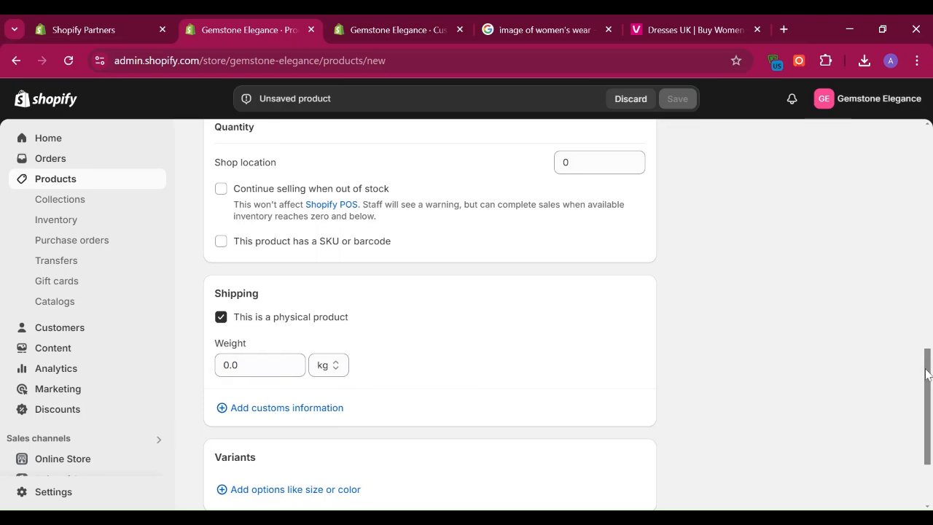
{"action": "left_click_drag", "start_coordinate": [929, 377], "coordinate": [929, 413]}
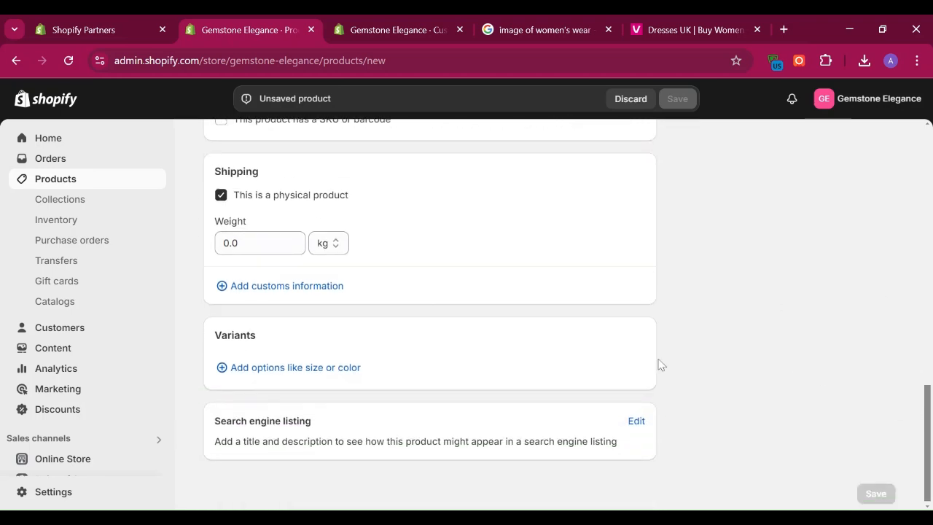
Step: Add a blank variant option to the product and open its option name and option values for entry
{"action": "left_click", "coordinate": [232, 371]}
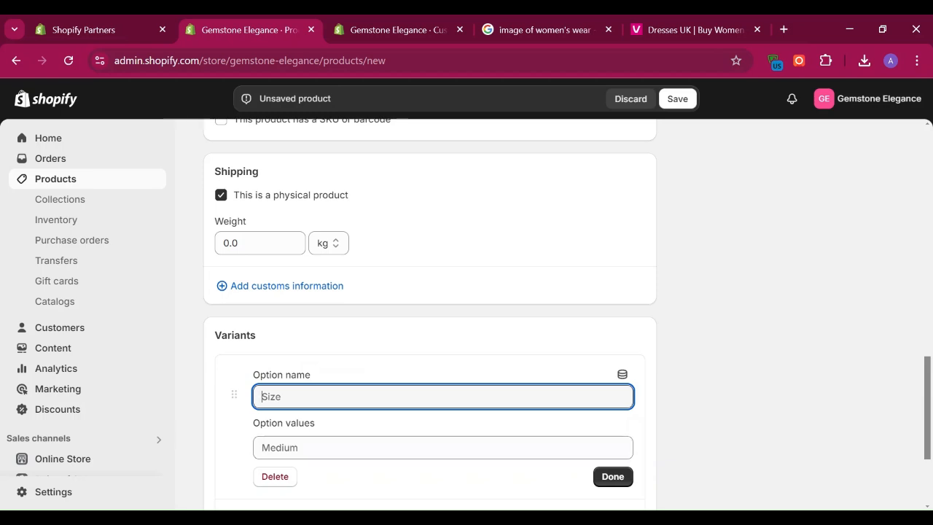
{"action": "left_click", "coordinate": [443, 447]}
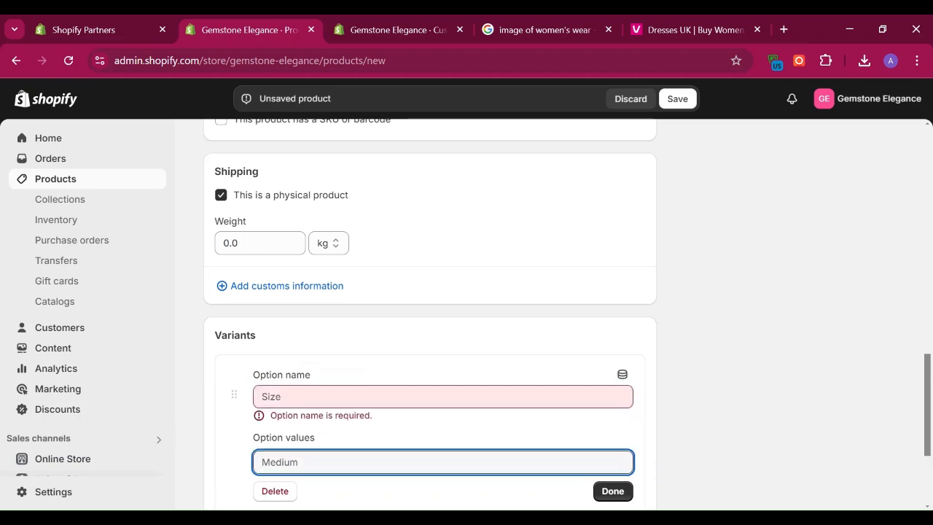
{"action": "left_click", "coordinate": [443, 397]}
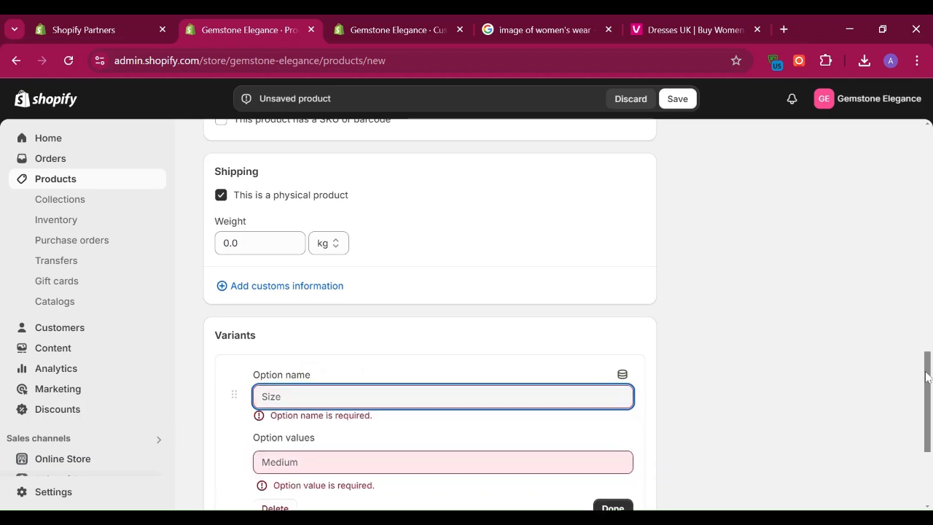
Step: Copy the Flynn Western Denim Dress listing text, from its name through its stock status, on the very.co.uk dresses page
{"action": "left_click_drag", "start_coordinate": [930, 382], "coordinate": [930, 107]}
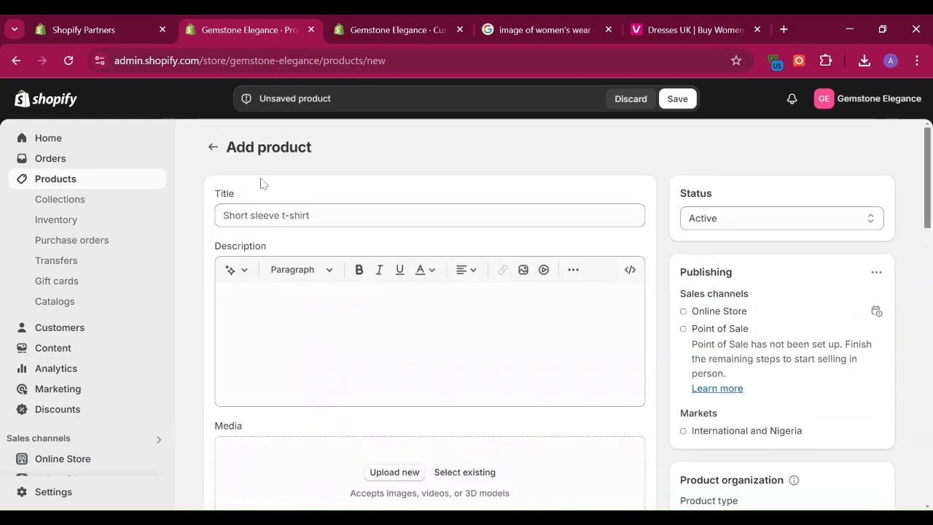
{"action": "left_click", "coordinate": [430, 215]}
{"action": "left_click", "coordinate": [648, 27]}
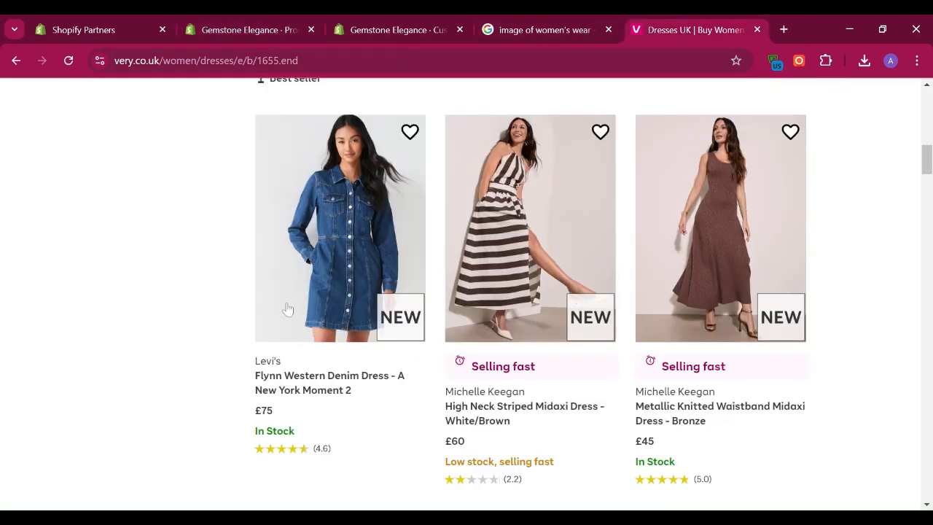
{"action": "left_click_drag", "start_coordinate": [253, 372], "coordinate": [283, 375]}
{"action": "left_click", "coordinate": [205, 347]}
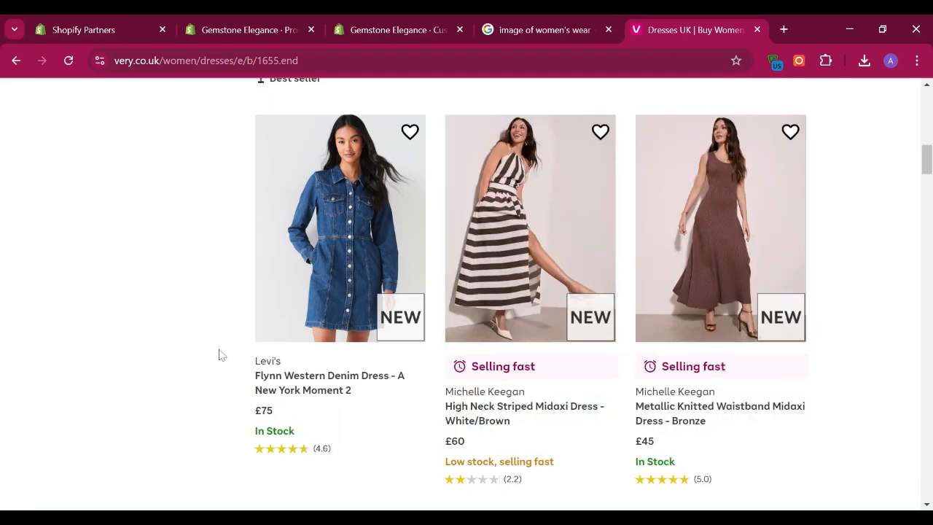
{"action": "left_click_drag", "start_coordinate": [262, 375], "coordinate": [718, 485]}
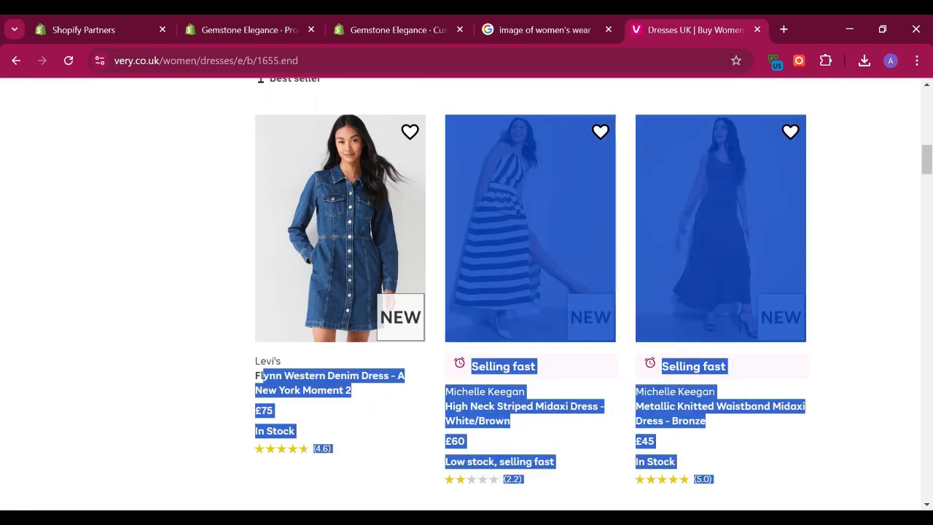
{"action": "left_click", "coordinate": [204, 359]}
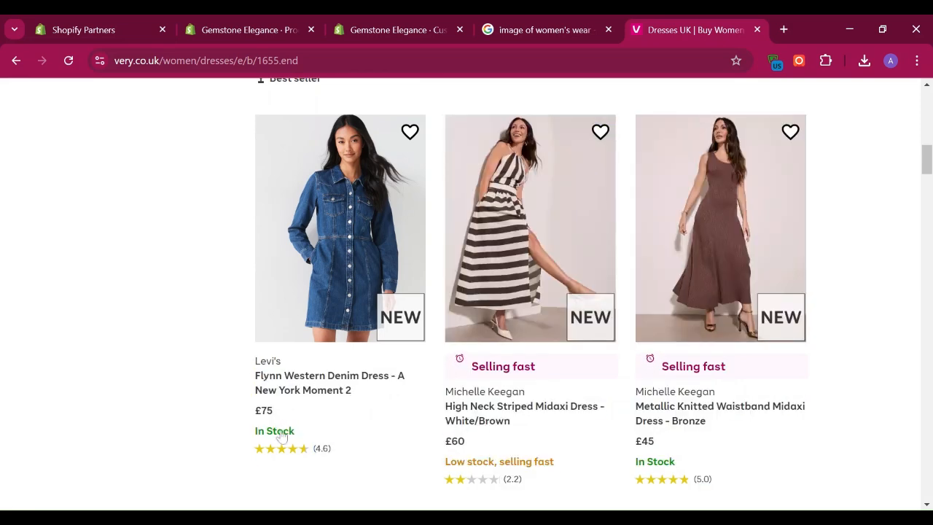
{"action": "left_click_drag", "start_coordinate": [294, 431], "coordinate": [269, 374]}
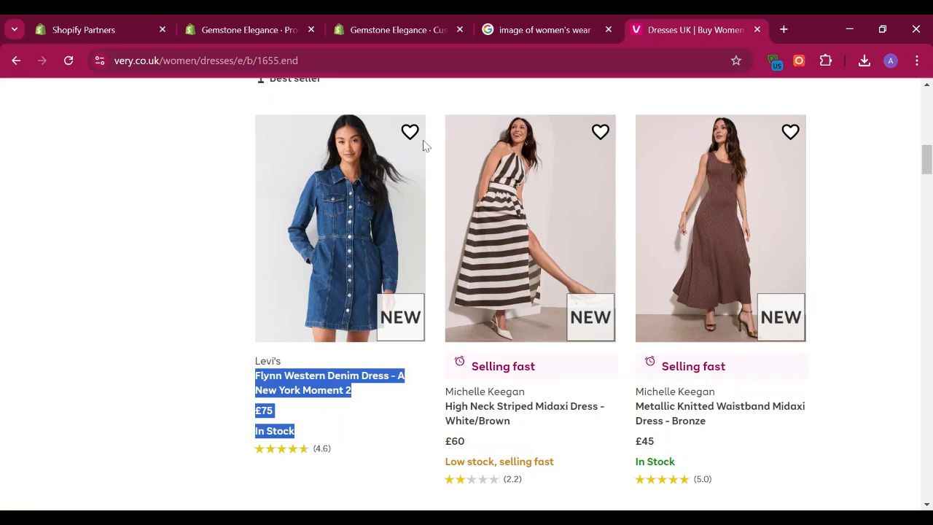
Step: Paste the copied text as the new product's title and trim it to "Flynn Western Denim Dress - A New York Moment"
{"action": "left_click", "coordinate": [385, 29]}
{"action": "left_click", "coordinate": [279, 27]}
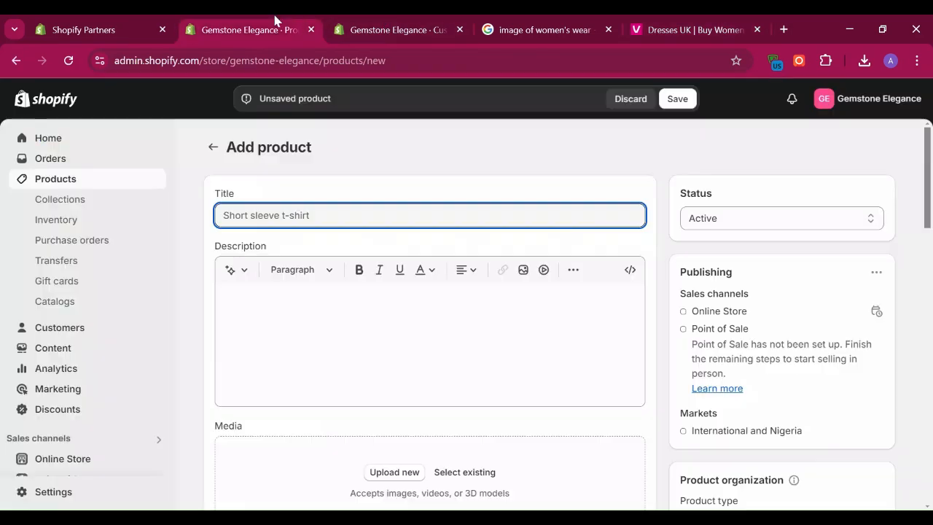
{"action": "type", "text": "Flynn Western Denim Dress - A New York Moment 2 £75 In Stock"}
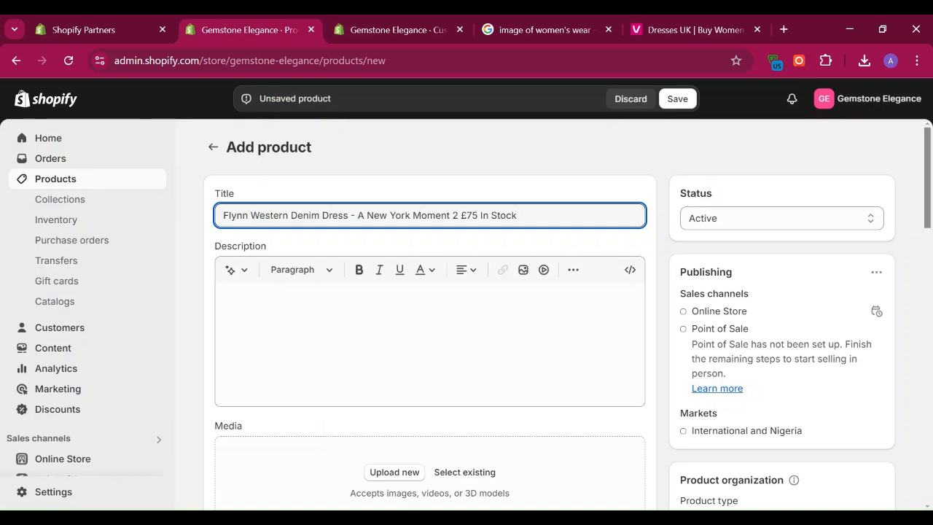
{"action": "key", "text": "BackSpace"}
{"action": "key", "text": "BackSpace"}
{"action": "key", "text": "BackSpace"}
{"action": "key", "text": "BackSpace"}
{"action": "key", "text": "BackSpace"}
{"action": "key", "text": "BackSpace"}
{"action": "key", "text": "BackSpace"}
{"action": "key", "text": "BackSpace"}
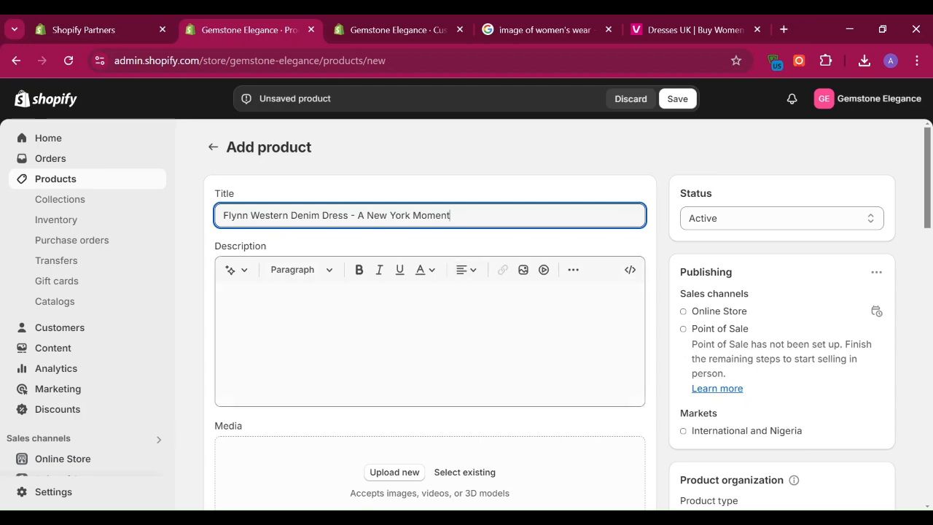
Step: Open the denim dress's page on very.co.uk and copy the bold product name from its product description
{"action": "left_click", "coordinate": [345, 348]}
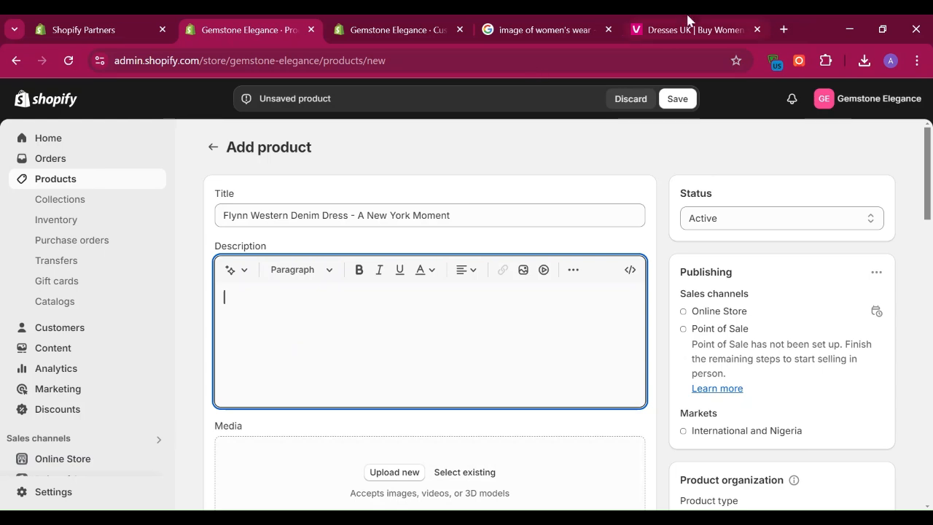
{"action": "left_click", "coordinate": [687, 21]}
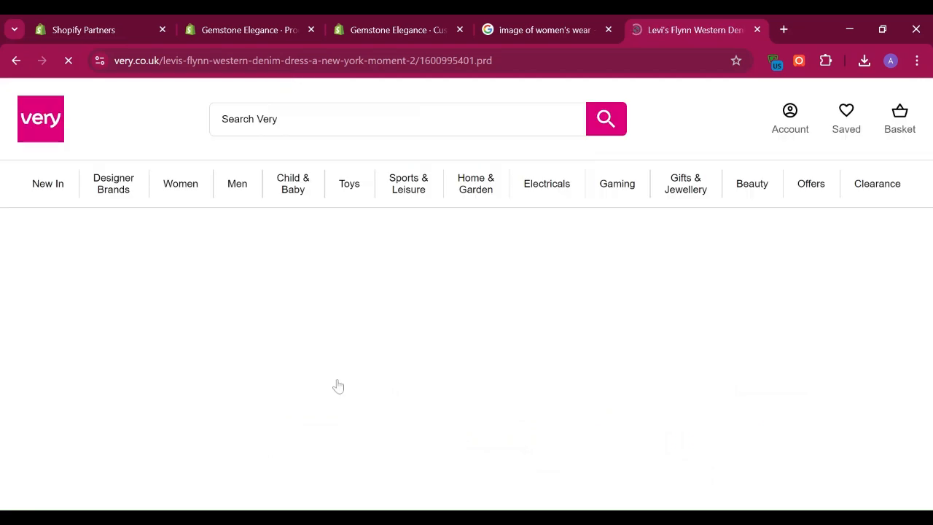
{"action": "left_click_drag", "start_coordinate": [928, 119], "coordinate": [919, 220]}
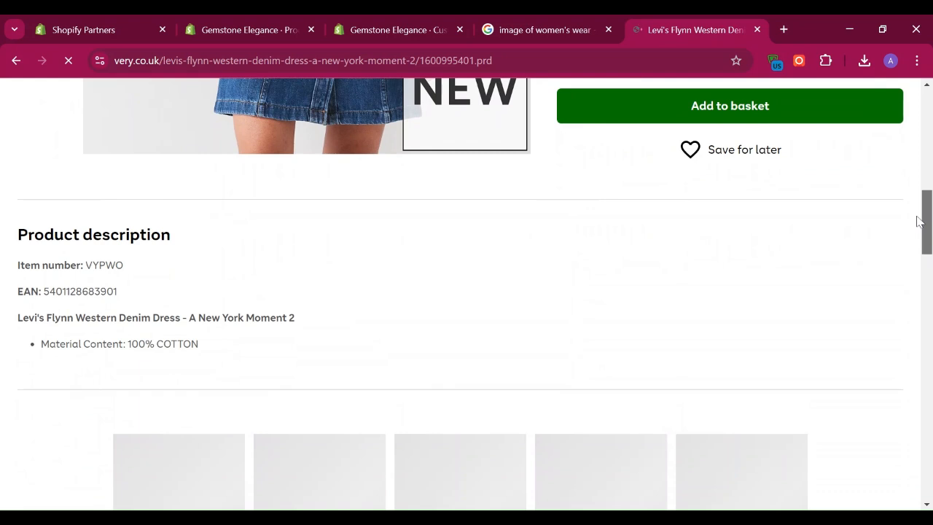
{"action": "left_click_drag", "start_coordinate": [919, 220], "coordinate": [917, 230]}
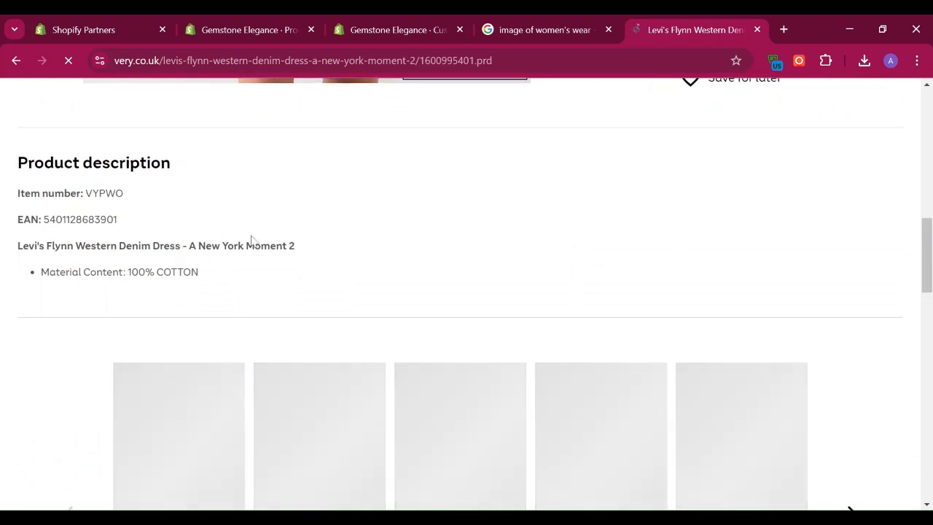
{"action": "left_click_drag", "start_coordinate": [17, 248], "coordinate": [297, 243]}
{"action": "key", "text": "ctrl+c"}
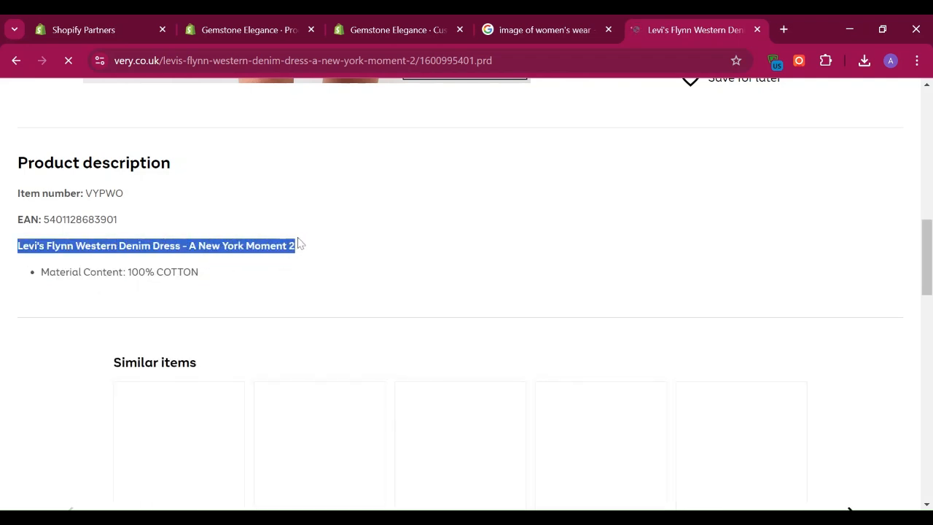
Step: Paste "Levi's Flynn Western Denim Dress - A New York Moment 2" into the new product's description
{"action": "left_click", "coordinate": [540, 22]}
{"action": "left_click", "coordinate": [270, 22]}
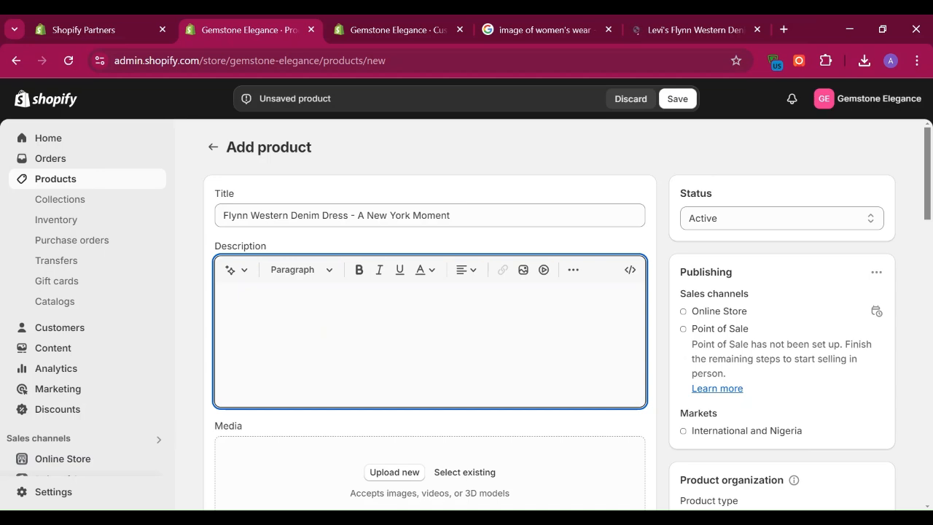
{"action": "key", "text": "ctrl+v"}
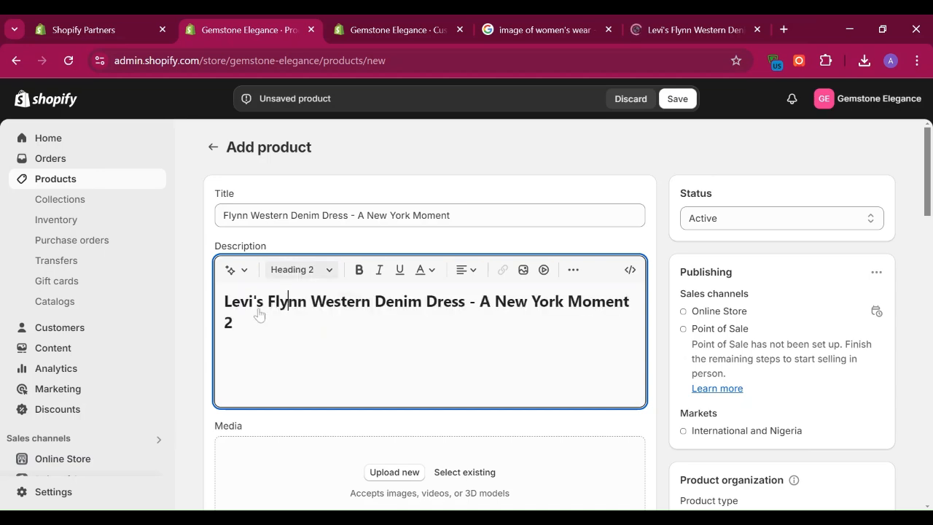
Step: Format the whole description text as Heading 3
{"action": "key", "text": "ctrl+a"}
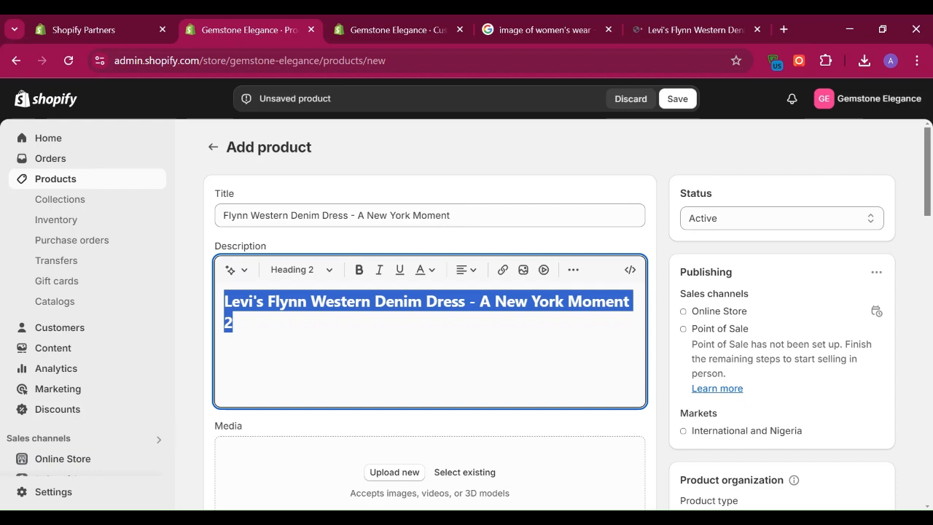
{"action": "left_click", "coordinate": [324, 271]}
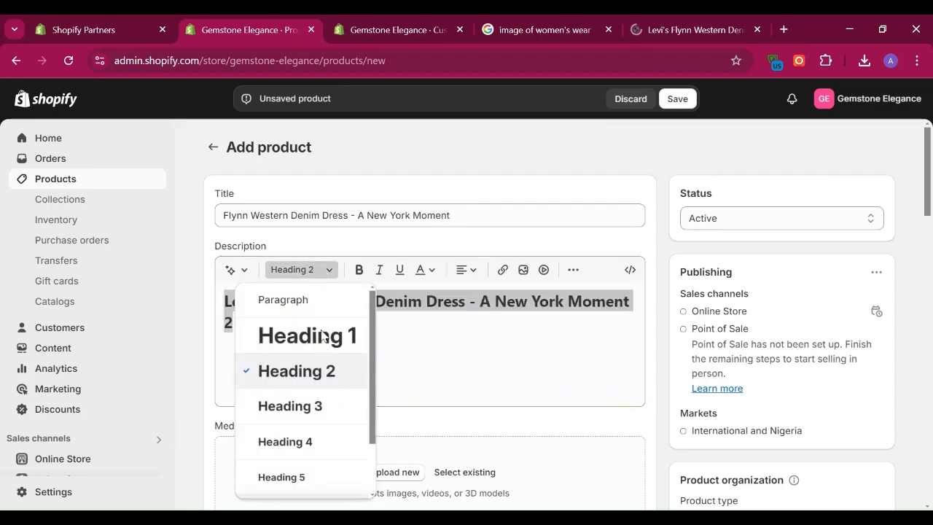
{"action": "left_click", "coordinate": [306, 406]}
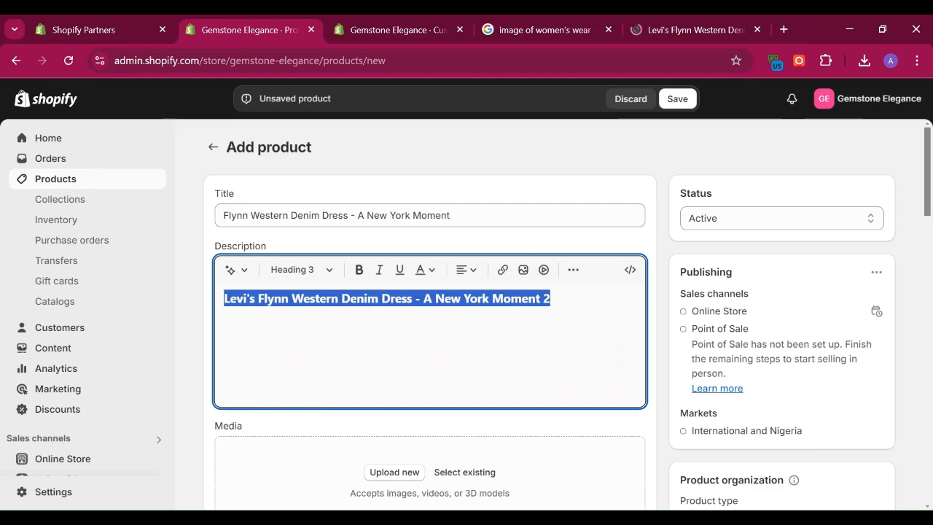
{"action": "left_click", "coordinate": [378, 298]}
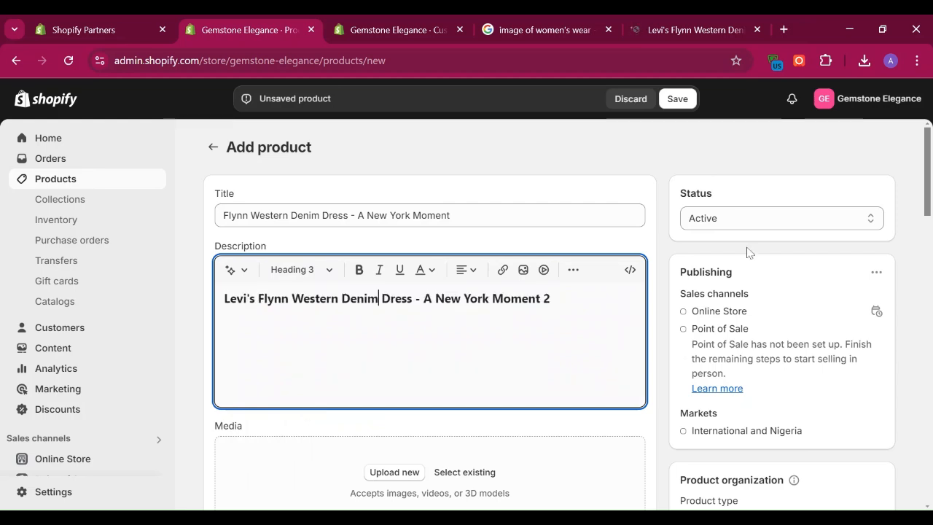
Step: Upload the photo of the short-sleeved denim dress to the new product's media
{"action": "left_click_drag", "start_coordinate": [928, 176], "coordinate": [919, 217]}
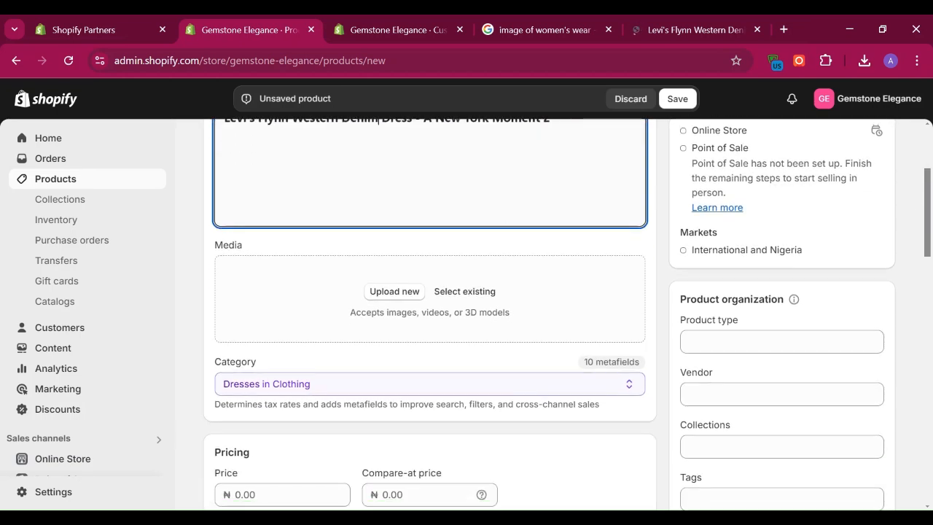
{"action": "left_click", "coordinate": [394, 291]}
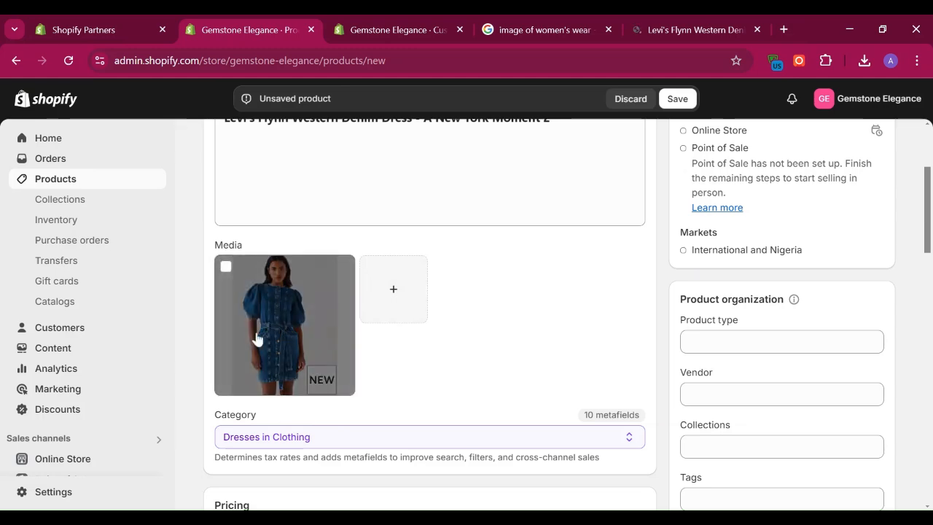
Step: Switch to the dress's page on very.co.uk and view its product photos
{"action": "left_click", "coordinate": [674, 28]}
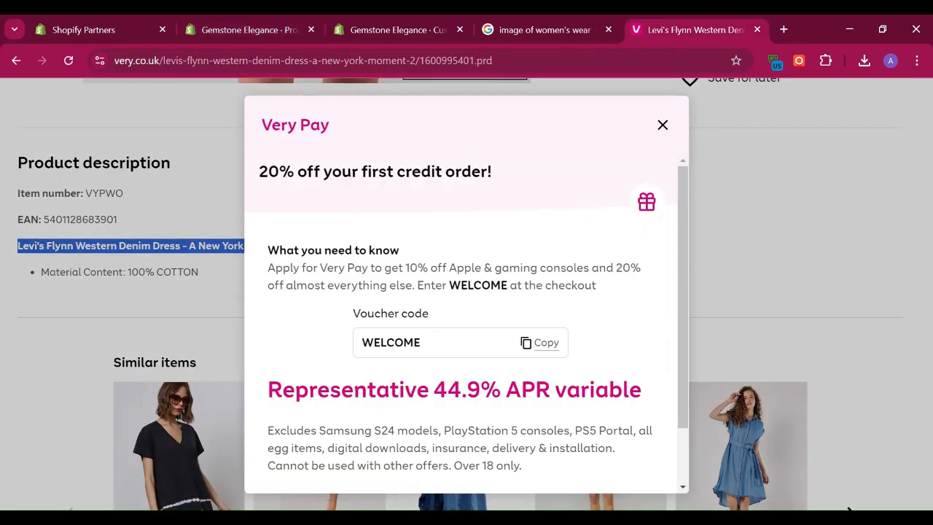
{"action": "left_click", "coordinate": [663, 125]}
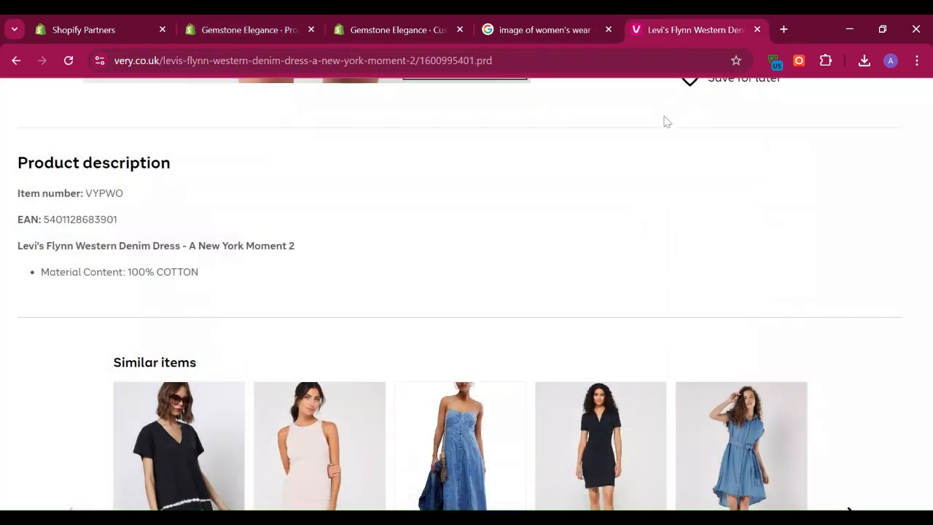
{"action": "left_click_drag", "start_coordinate": [927, 177], "coordinate": [931, 117]}
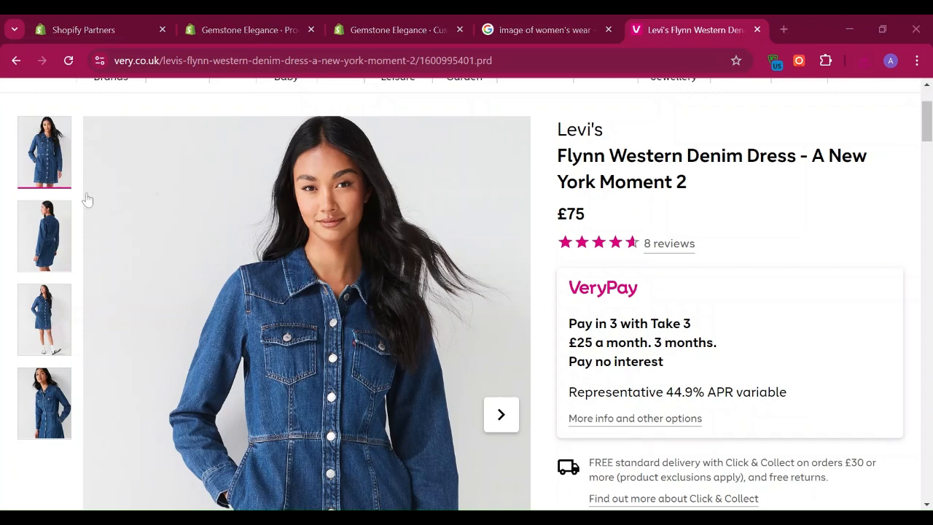
Step: Upload the VYPWO_SQ2 and VYPWO_SQ3 dress photos to the unsaved Shopify product and keep only VYPWO_SQ3 selected as its media
{"action": "left_click", "coordinate": [369, 22]}
{"action": "left_click", "coordinate": [299, 20]}
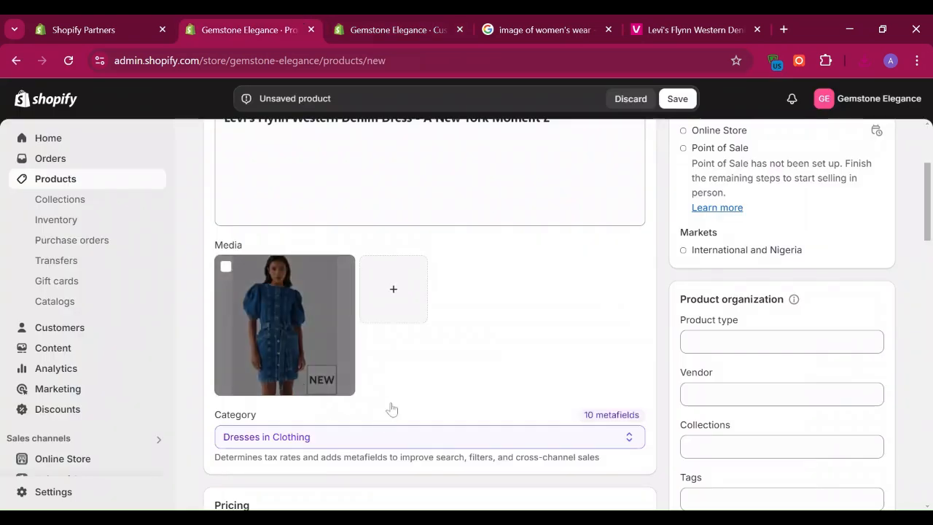
{"action": "left_click", "coordinate": [400, 289]}
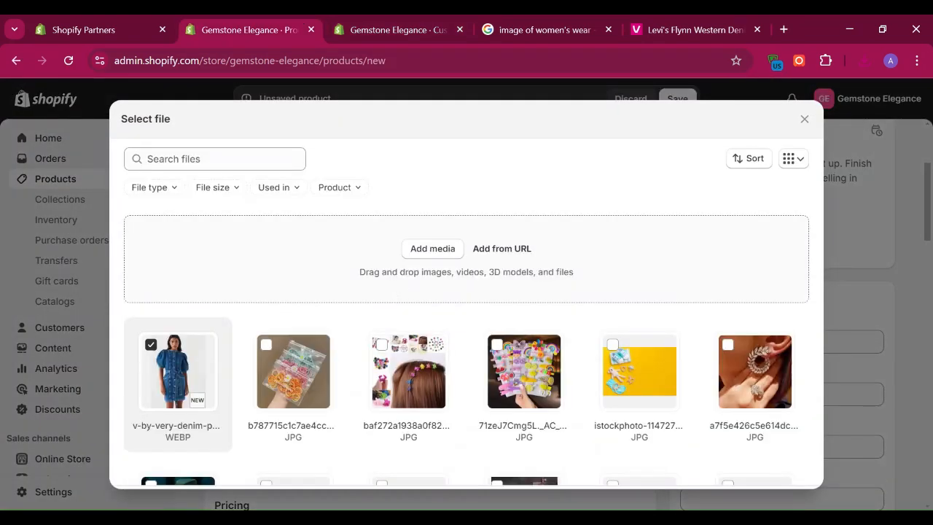
{"action": "left_click", "coordinate": [435, 250]}
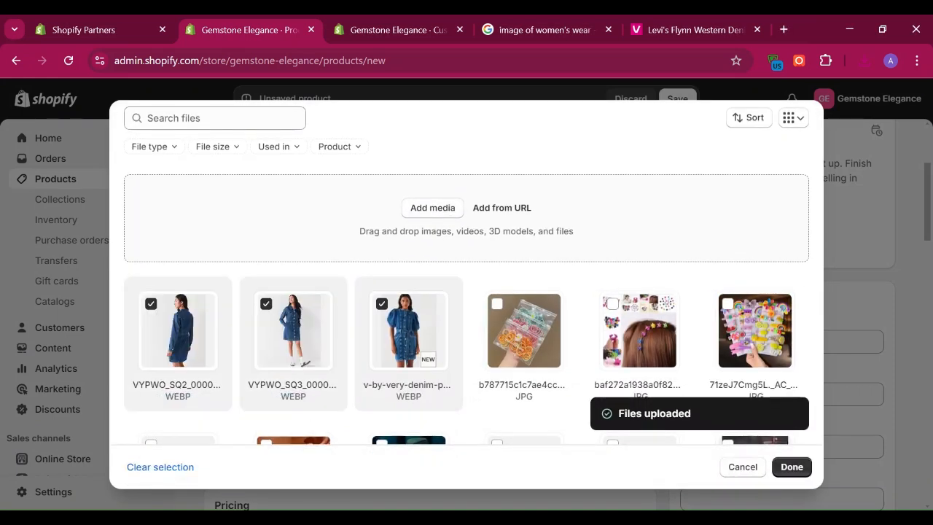
{"action": "left_click", "coordinate": [152, 305]}
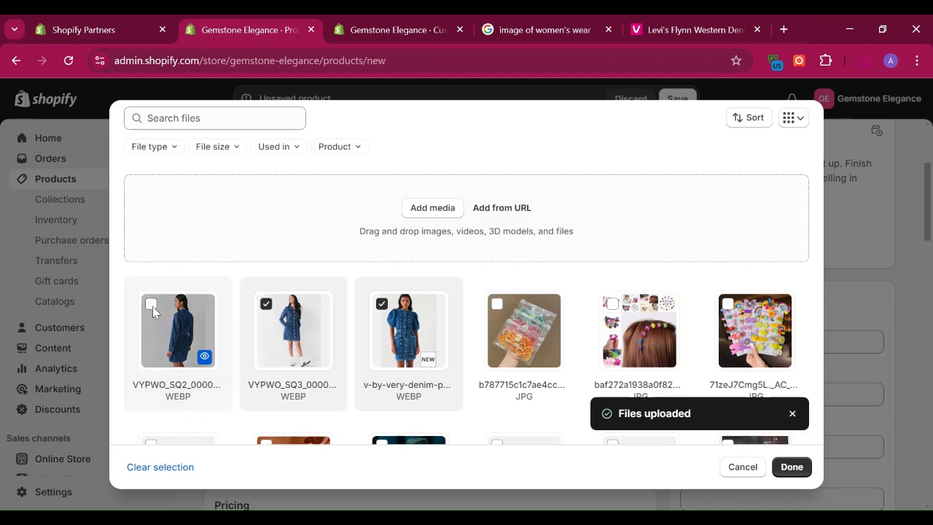
{"action": "left_click", "coordinate": [407, 320]}
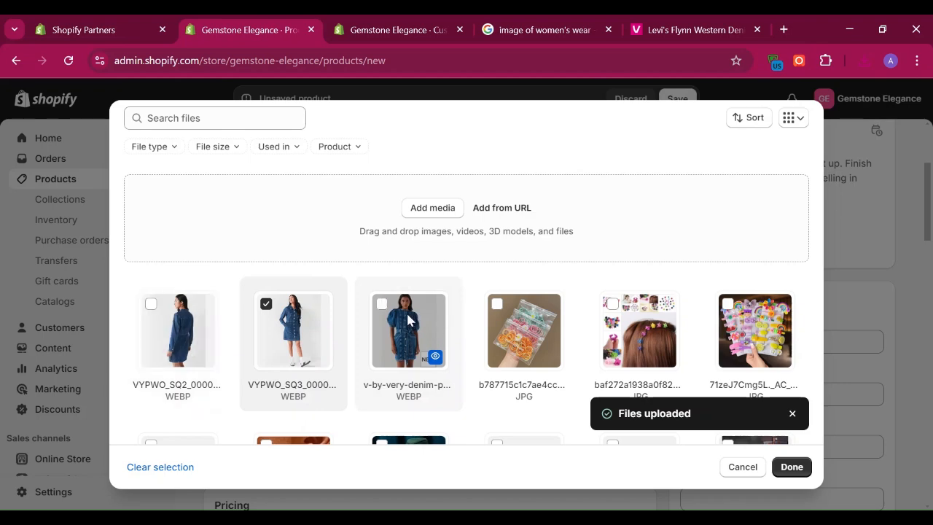
{"action": "left_click", "coordinate": [800, 470]}
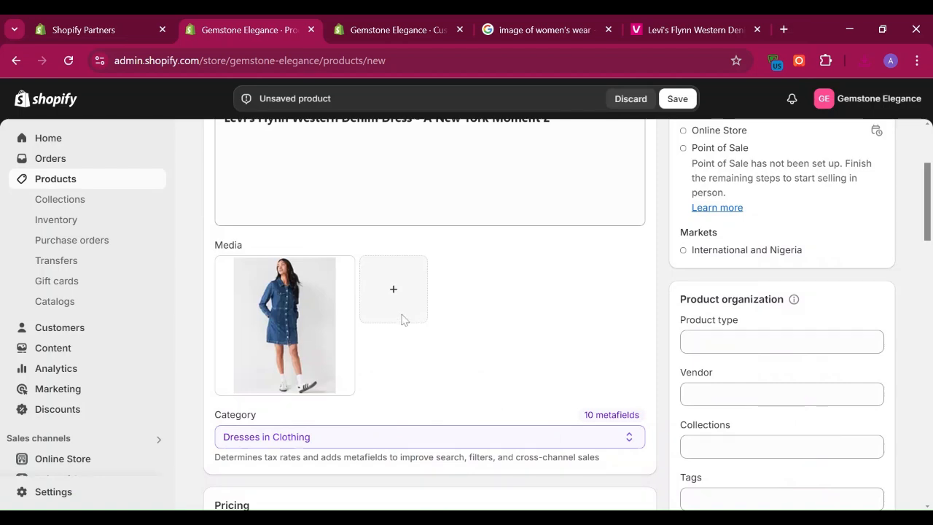
{"action": "left_click", "coordinate": [390, 296]}
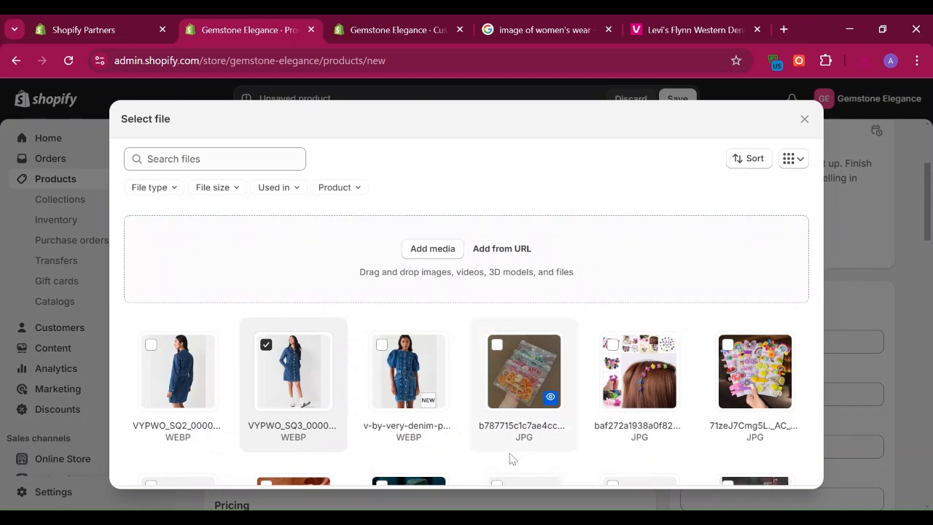
{"action": "left_click", "coordinate": [395, 364]}
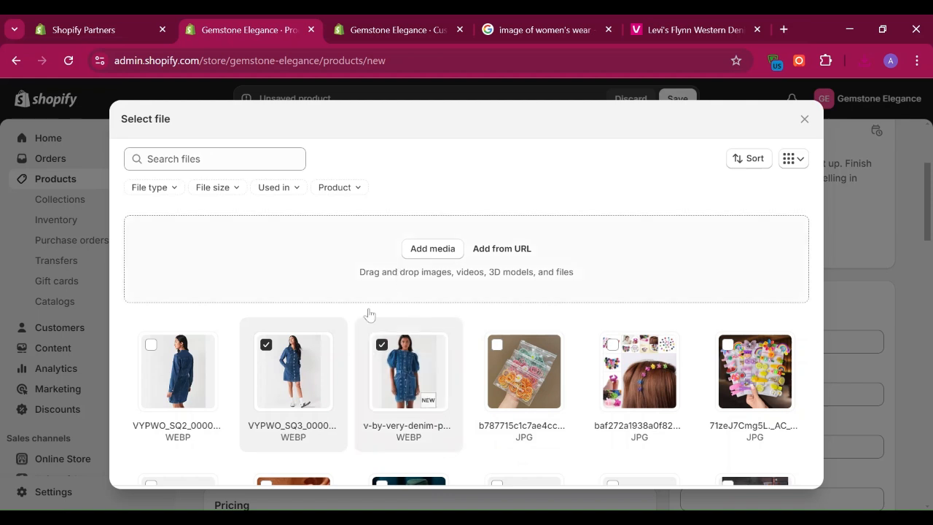
{"action": "left_click", "coordinate": [276, 352]}
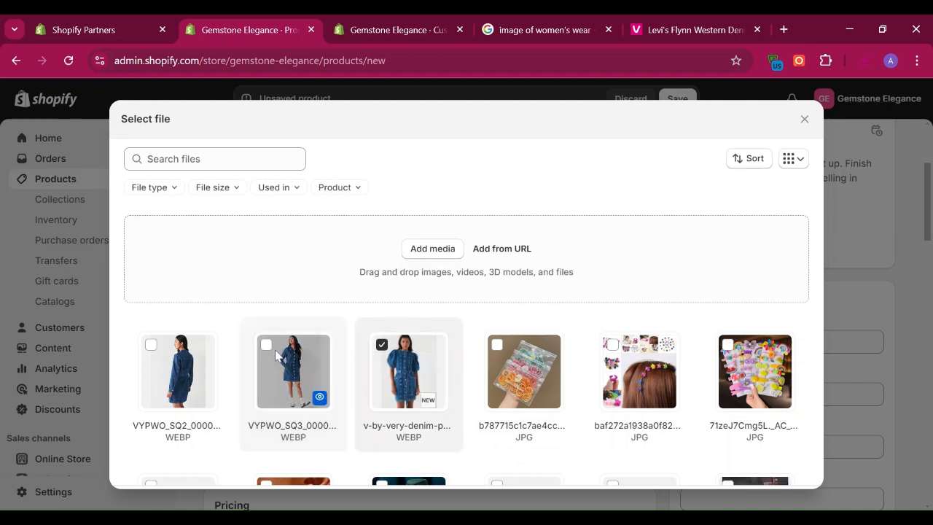
{"action": "left_click", "coordinate": [382, 351]}
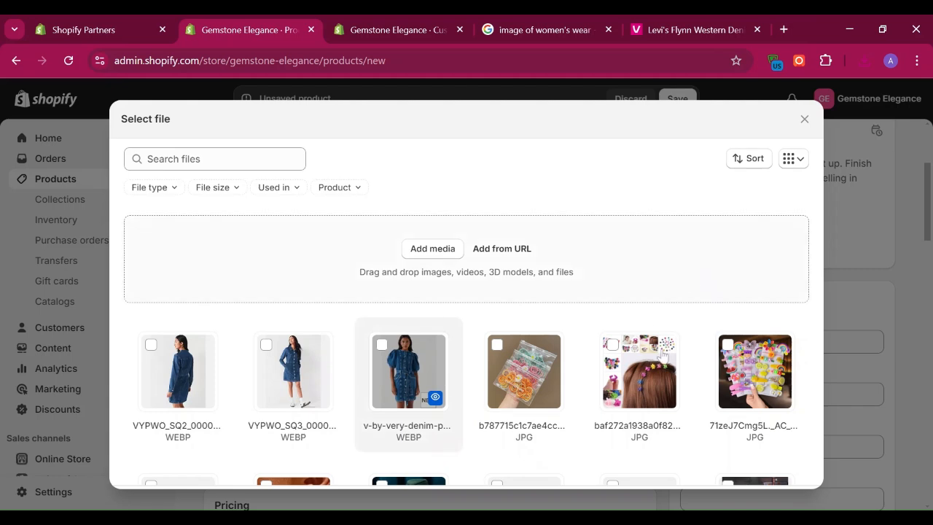
{"action": "left_click", "coordinate": [805, 119]}
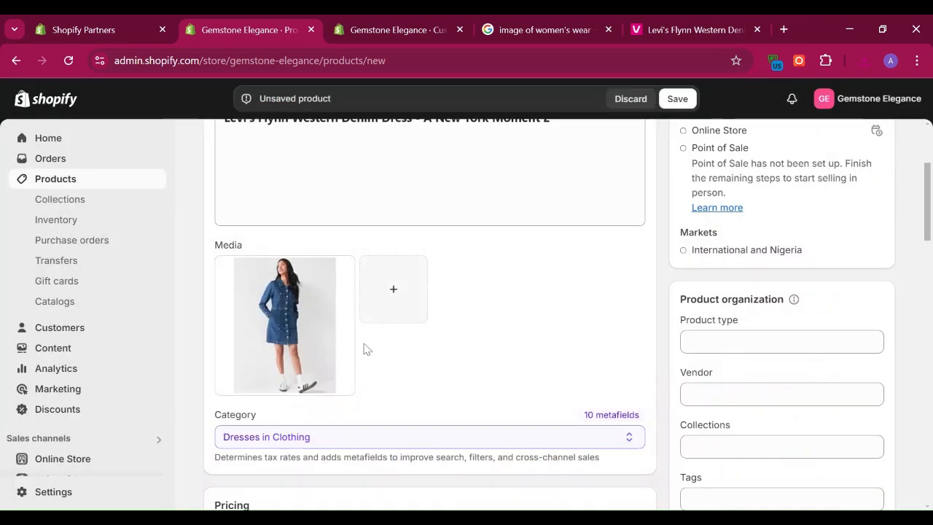
Step: Upload the VYPWO_SQ2 back-view photo again and use it as the product's only media image
{"action": "left_click", "coordinate": [387, 293]}
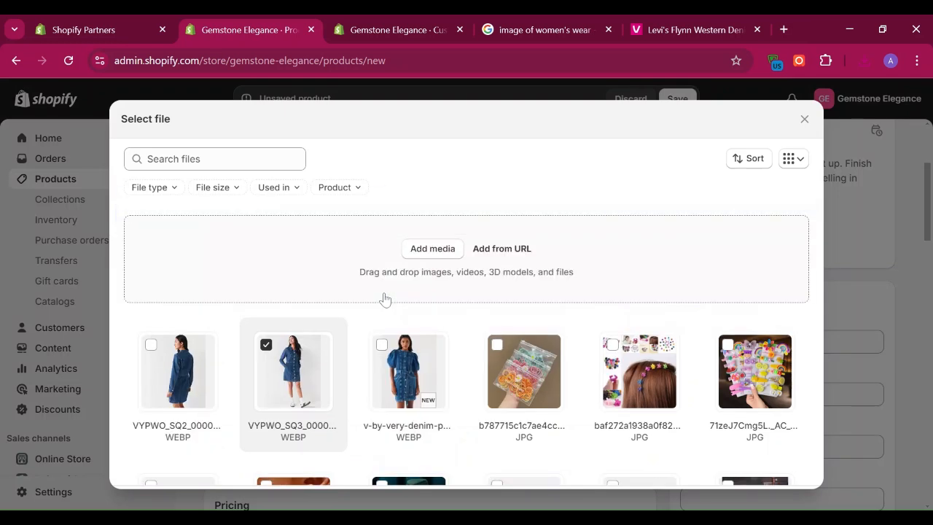
{"action": "left_click", "coordinate": [442, 251]}
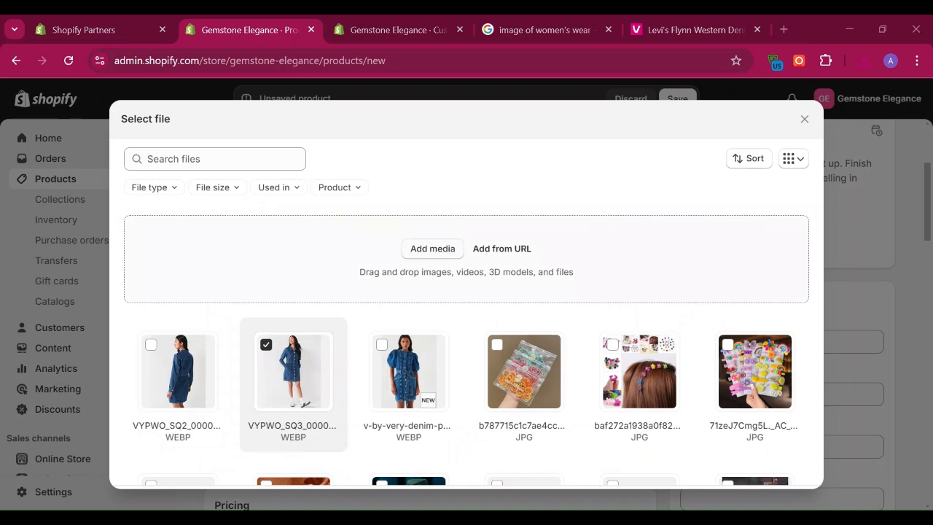
{"action": "left_click", "coordinate": [490, 423]}
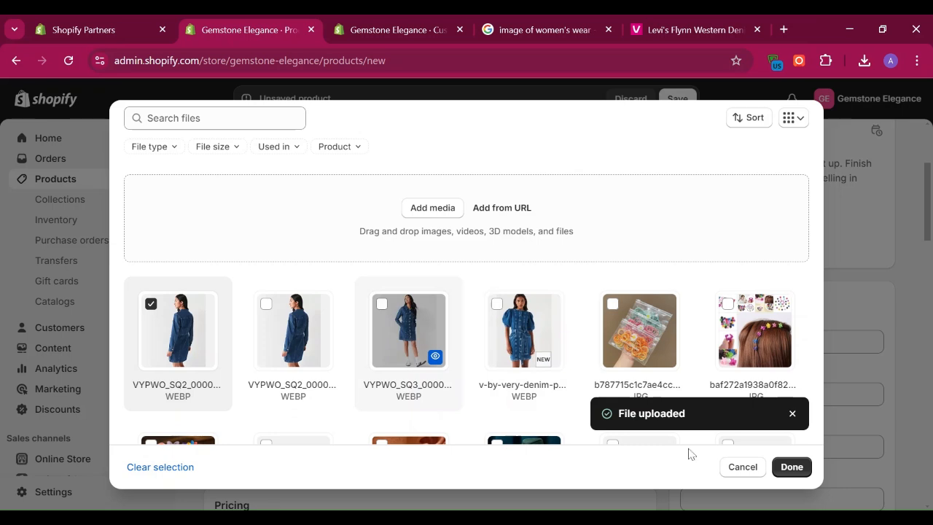
{"action": "left_click", "coordinate": [792, 467]}
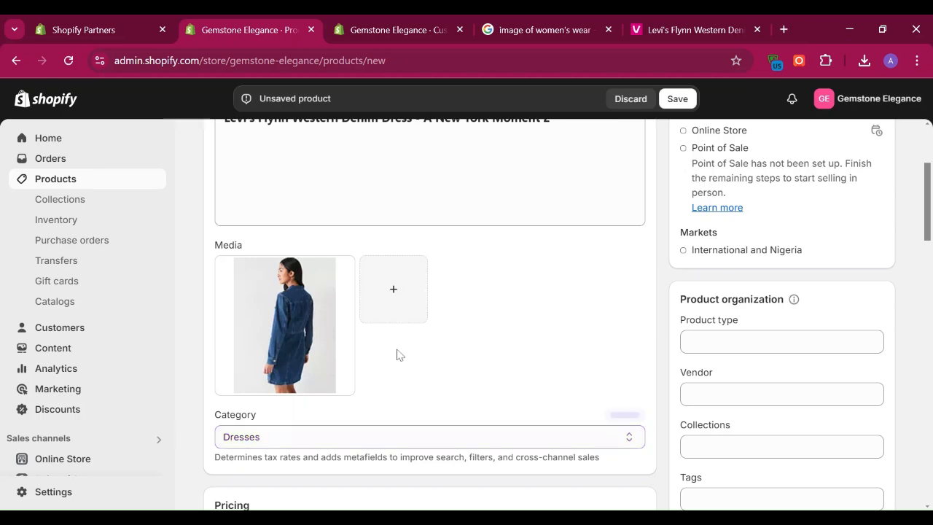
Step: Set the product's price to ₦50,000
{"action": "left_click_drag", "start_coordinate": [930, 207], "coordinate": [929, 268]}
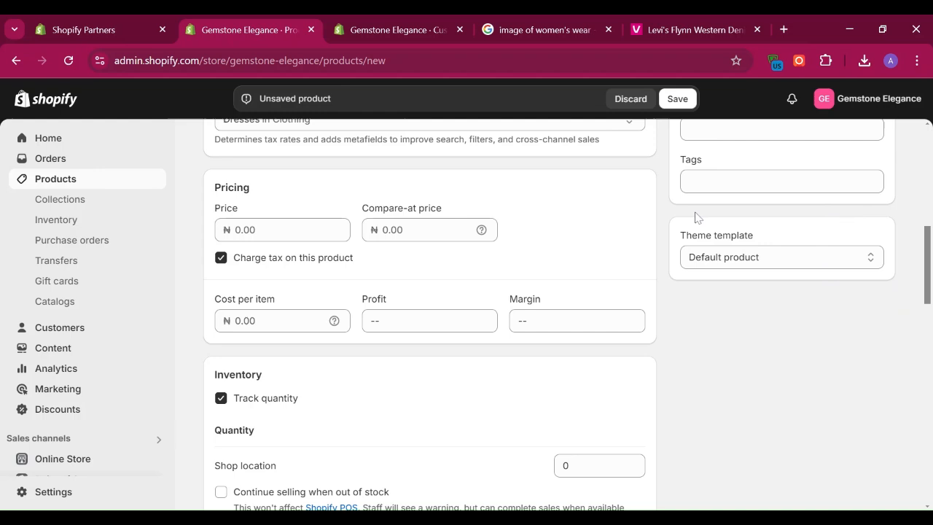
{"action": "mouse_move", "coordinate": [928, 297]}
{"action": "left_mouse_down"}
{"action": "mouse_move", "coordinate": [929, 259]}
{"action": "mouse_move", "coordinate": [922, 297]}
{"action": "left_mouse_up"}
{"action": "left_click", "coordinate": [235, 238]}
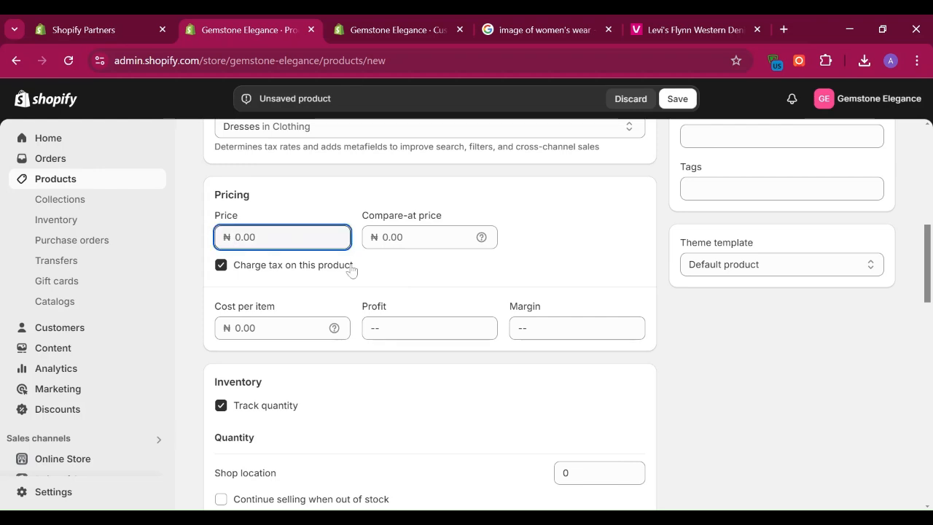
{"action": "type", "text": "7"}
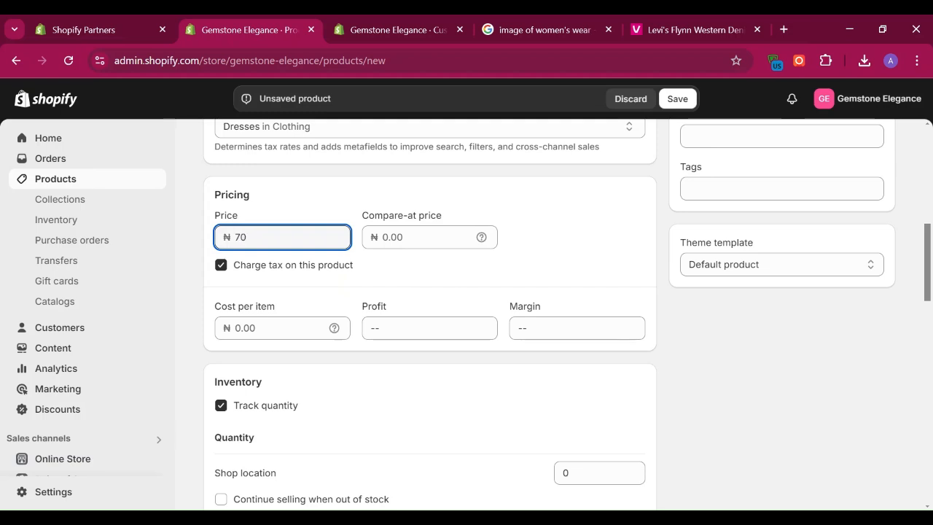
{"action": "key", "text": "BackSpace"}
{"action": "type", "text": "50,000"}
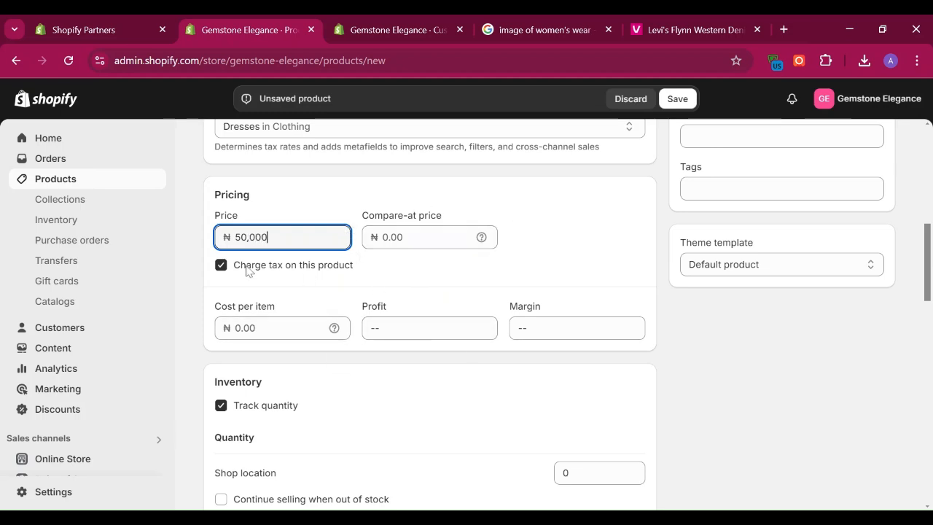
Step: Enter 70 as the product's compare-at price
{"action": "left_click", "coordinate": [240, 328]}
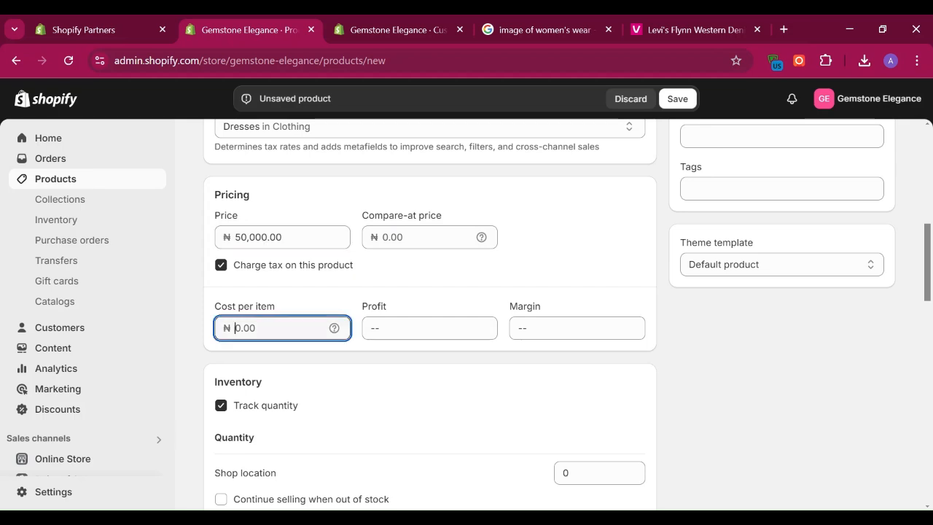
{"action": "left_click", "coordinate": [416, 237]}
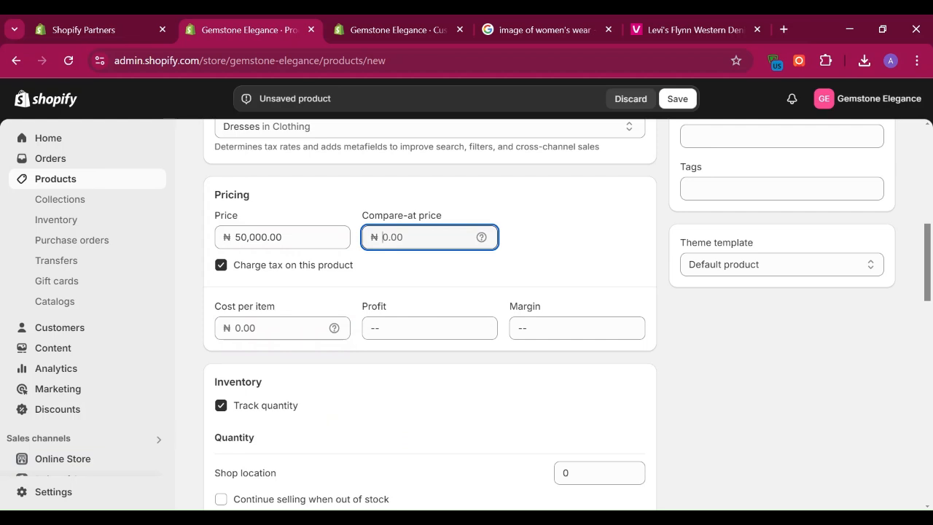
{"action": "type", "text": "70"}
Step: Delete the empty variant option from the product
{"action": "left_click_drag", "start_coordinate": [927, 278], "coordinate": [929, 326]}
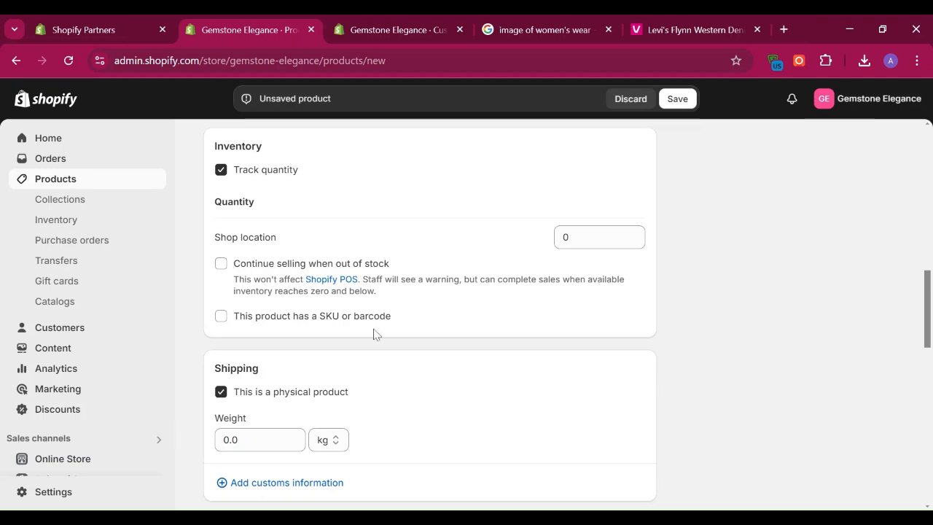
{"action": "left_click_drag", "start_coordinate": [926, 309], "coordinate": [924, 364]}
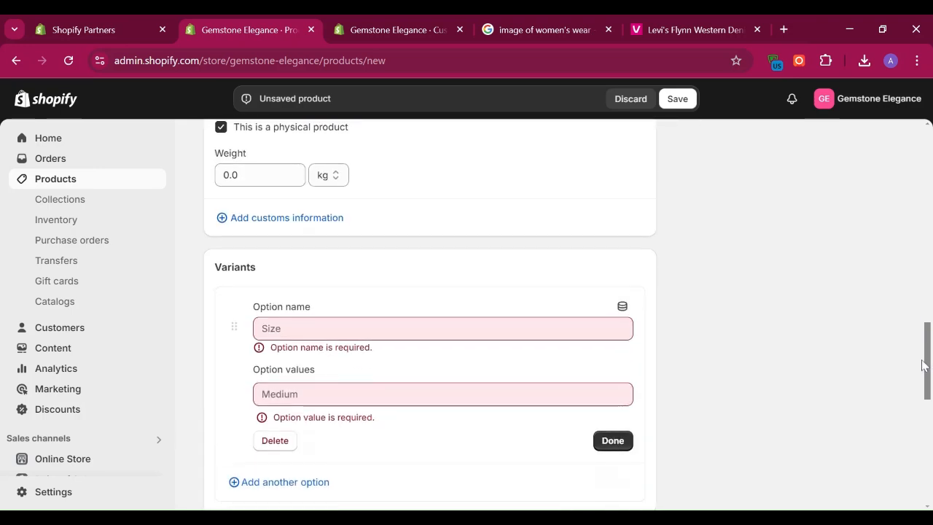
{"action": "left_click", "coordinate": [616, 441]}
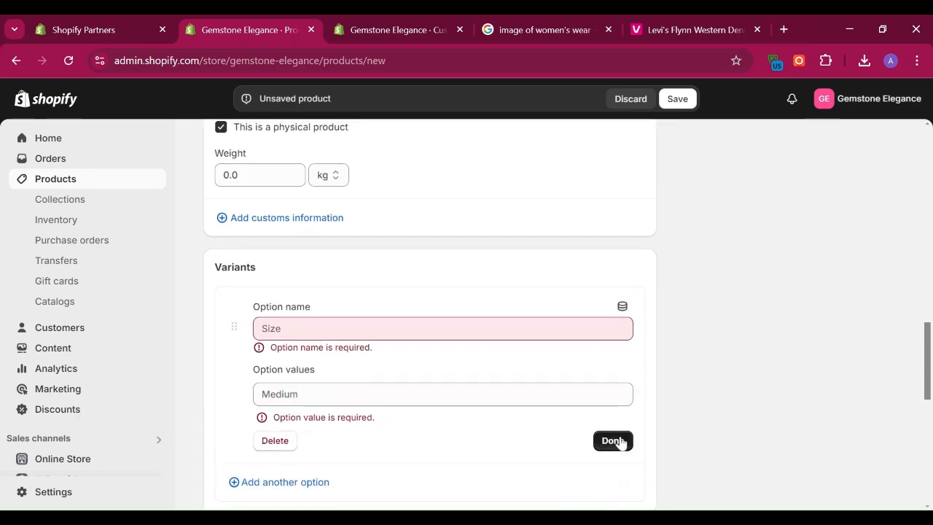
{"action": "left_click", "coordinate": [282, 444]}
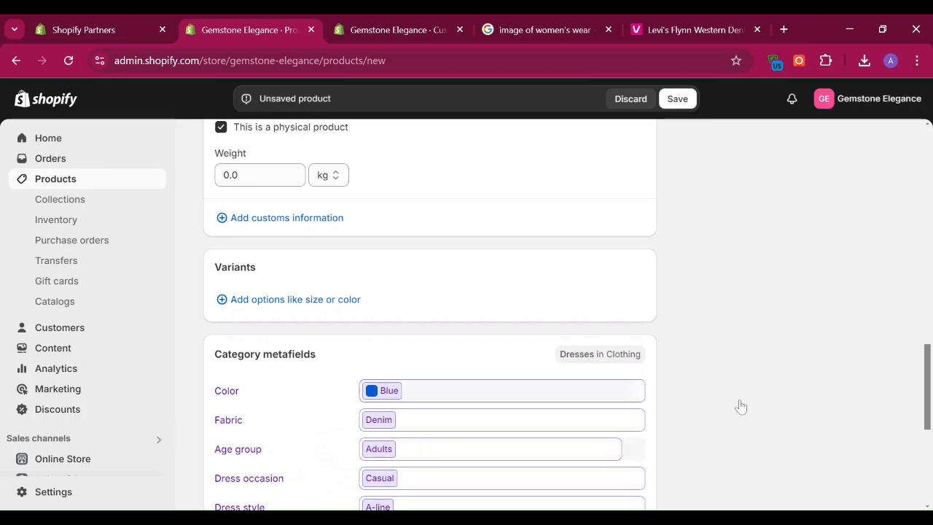
Step: Set the inventory quantity for the shop location to 10
{"action": "left_click_drag", "start_coordinate": [929, 391], "coordinate": [915, 470]}
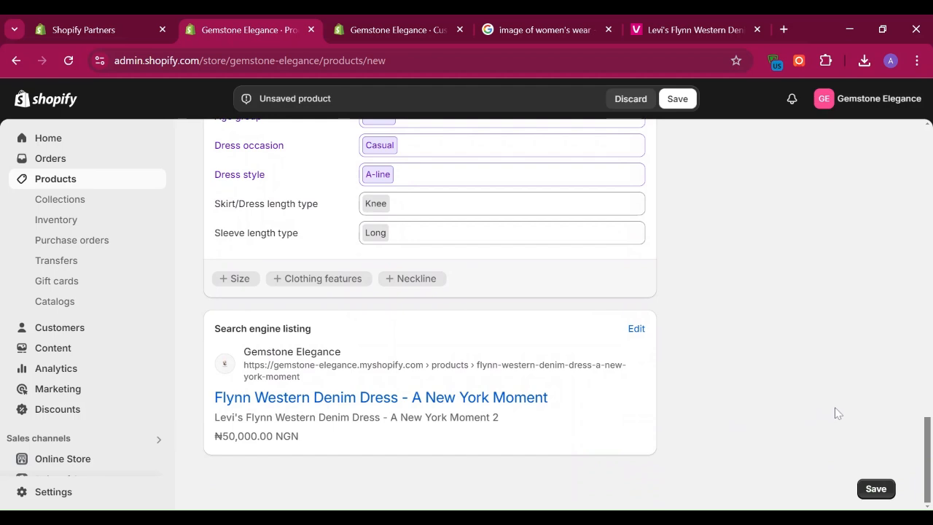
{"action": "left_click_drag", "start_coordinate": [929, 460], "coordinate": [926, 363]}
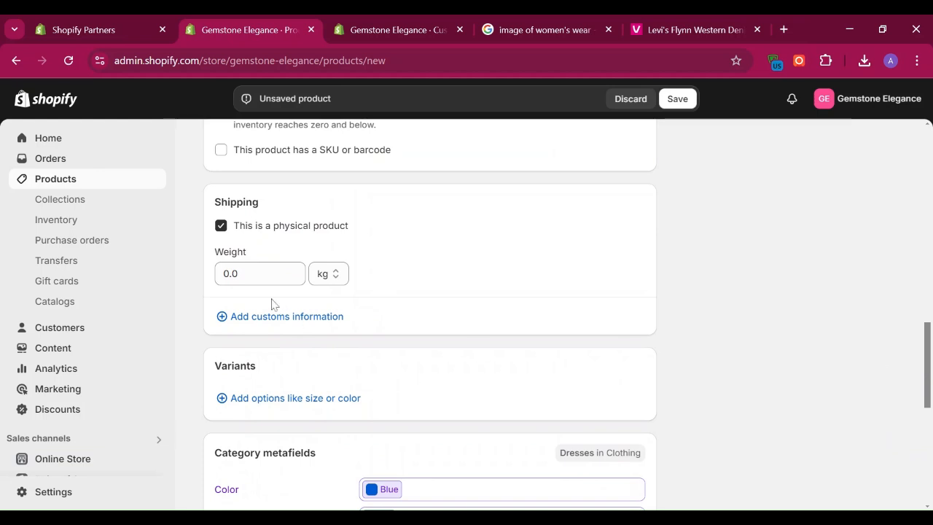
{"action": "left_click", "coordinate": [333, 280]}
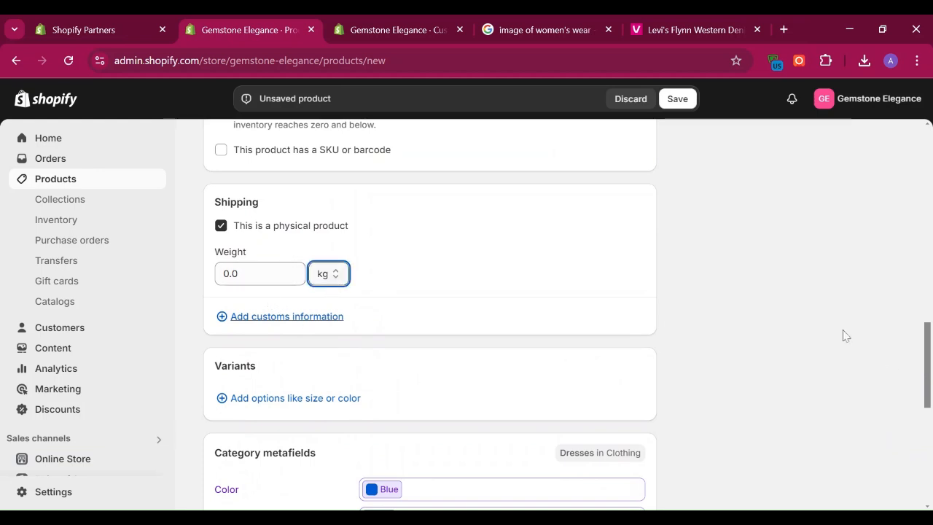
{"action": "left_click_drag", "start_coordinate": [930, 375], "coordinate": [928, 342]}
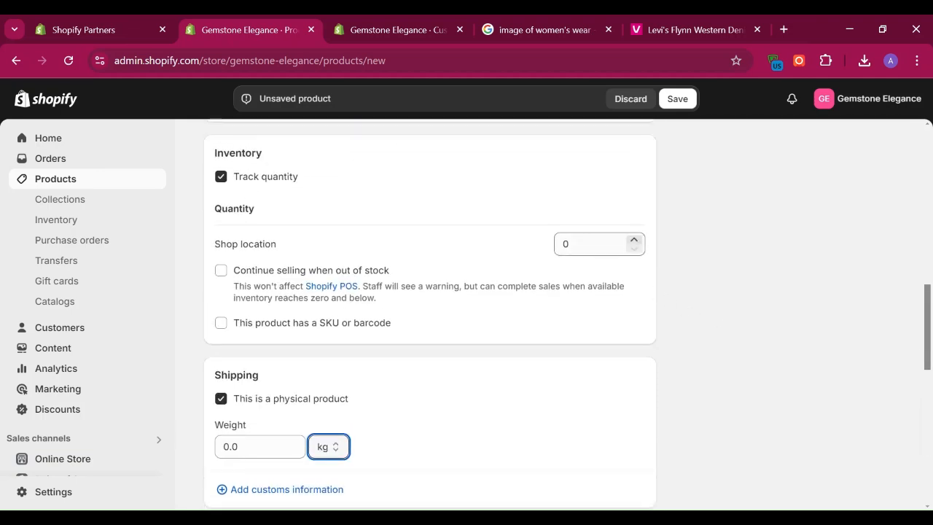
{"action": "left_click", "coordinate": [633, 247]}
{"action": "key", "text": "ctrl+a"}
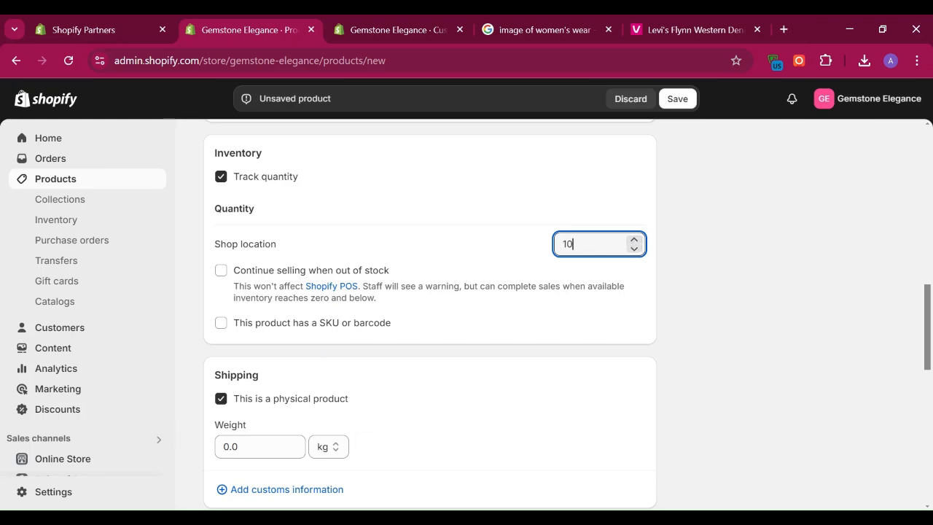
Step: Save the new product and go to the store's product list
{"action": "left_click_drag", "start_coordinate": [927, 336], "coordinate": [922, 472]}
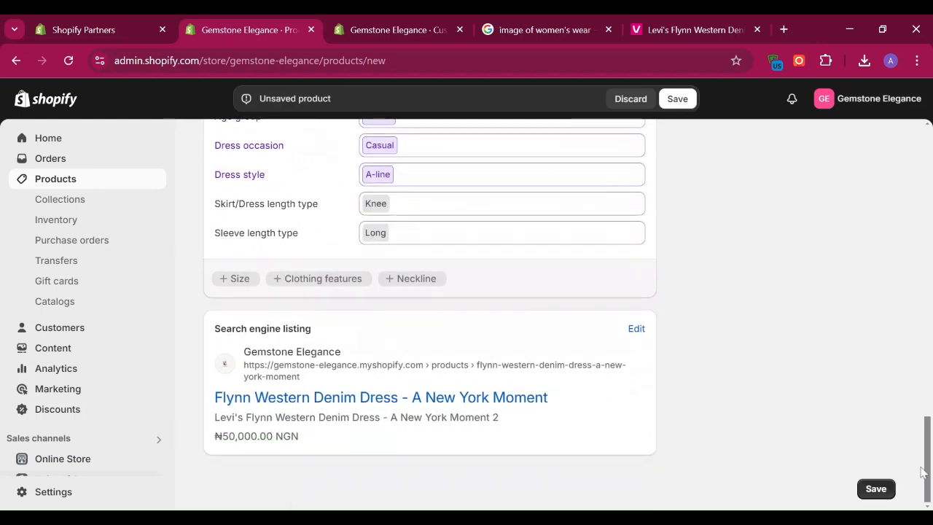
{"action": "left_click", "coordinate": [870, 494]}
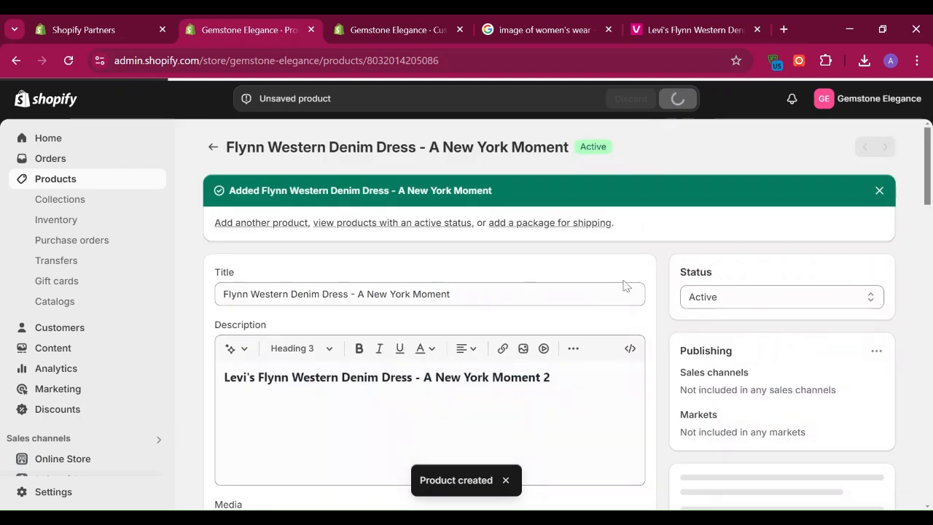
{"action": "left_click", "coordinate": [52, 187]}
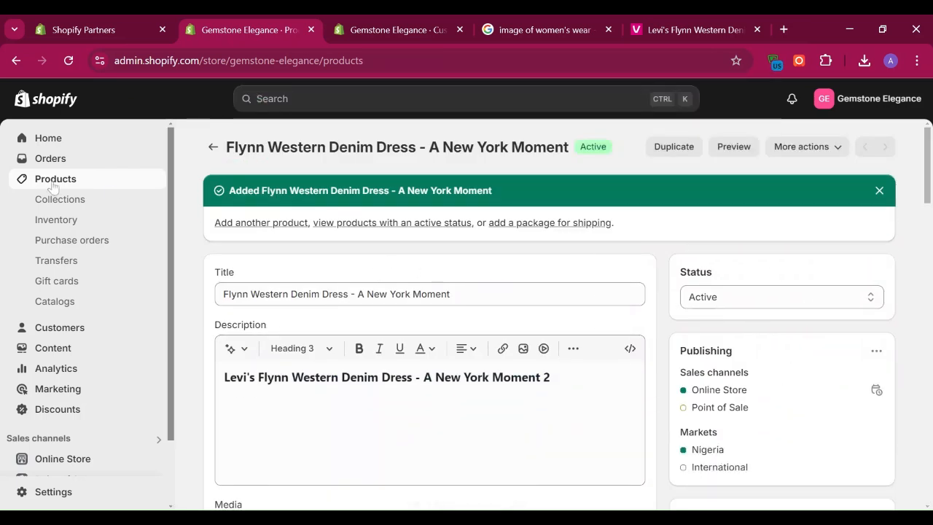